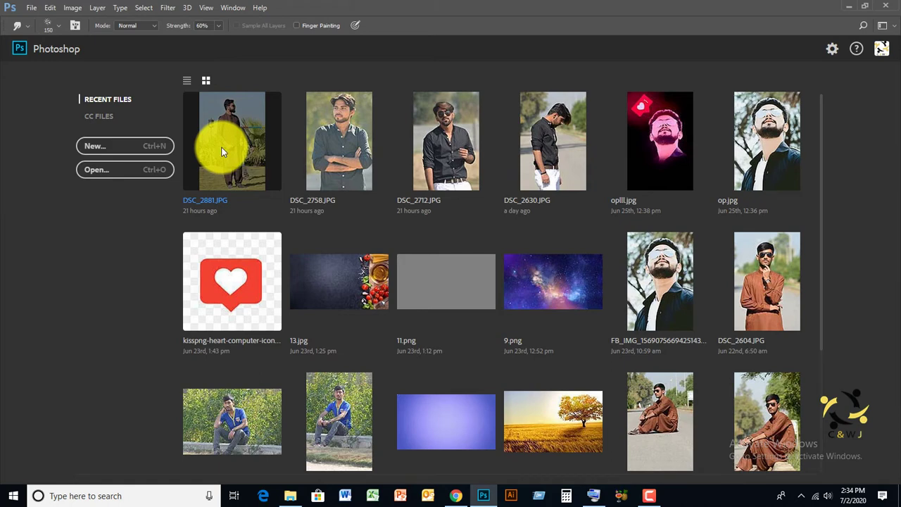
# Step: Open DSC_2881.JPG from Recent Files on the Photoshop start screen
pyautogui.click(221, 152)
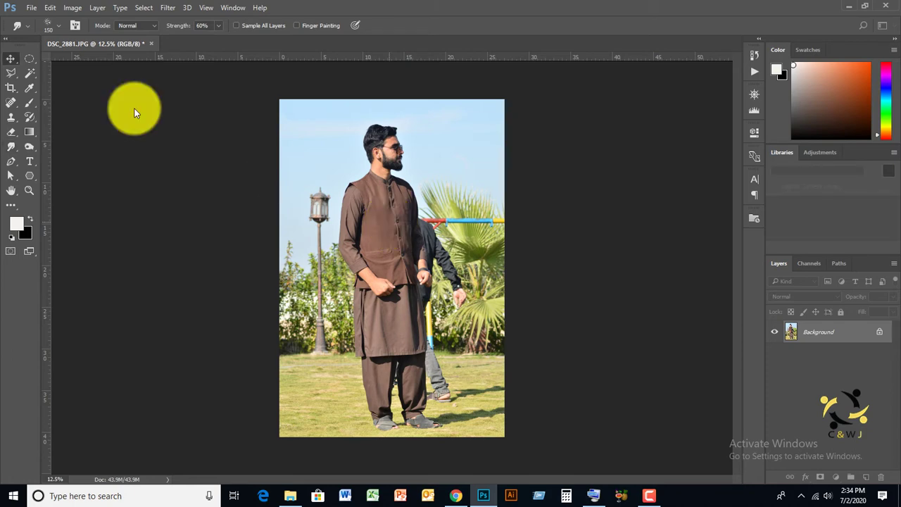
# Step: Convert the locked Background layer into an editable Layer 0
pyautogui.click(11, 58)
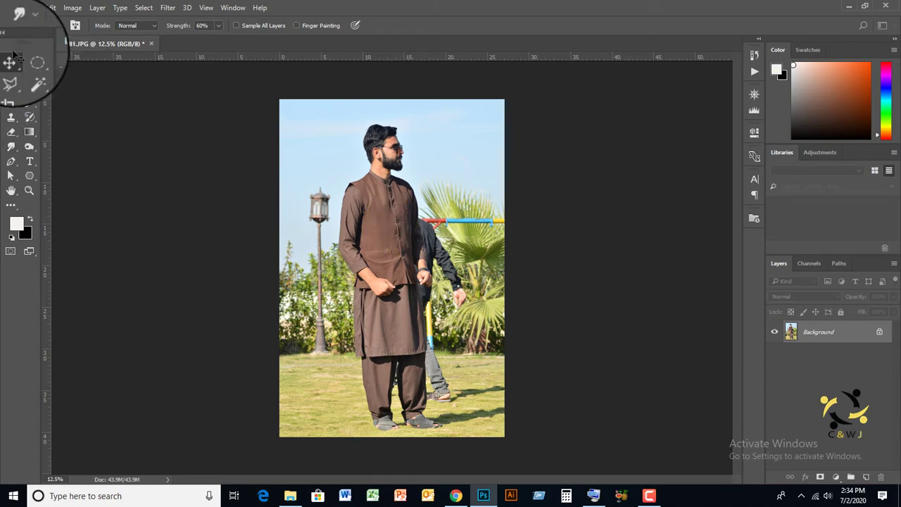
pyautogui.doubleClick(856, 338)
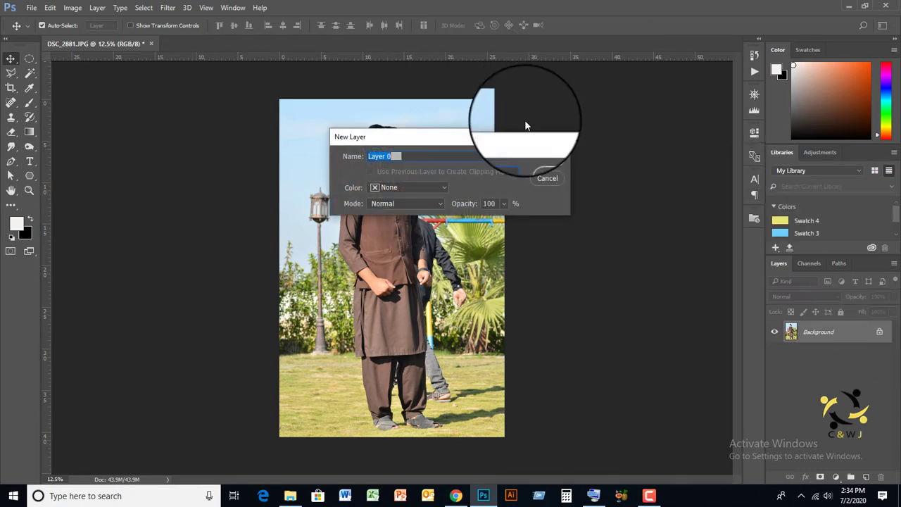
pyautogui.click(548, 159)
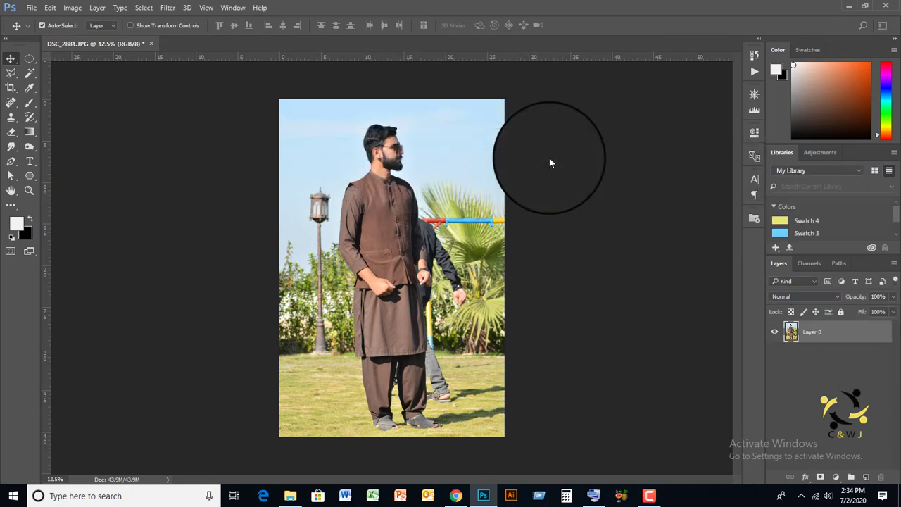
# Step: Choose the Quick Selection Tool and zoom to 25% on the man's face
pyautogui.click(32, 75)
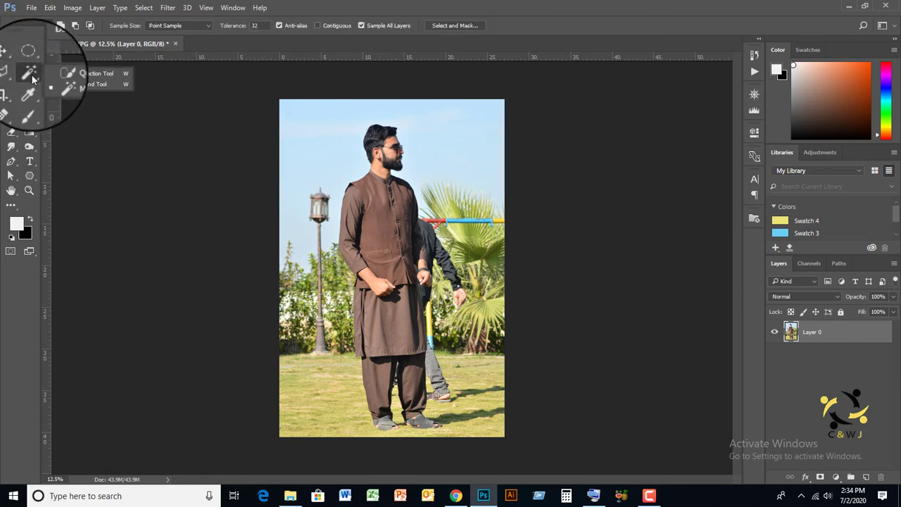
pyautogui.click(75, 74)
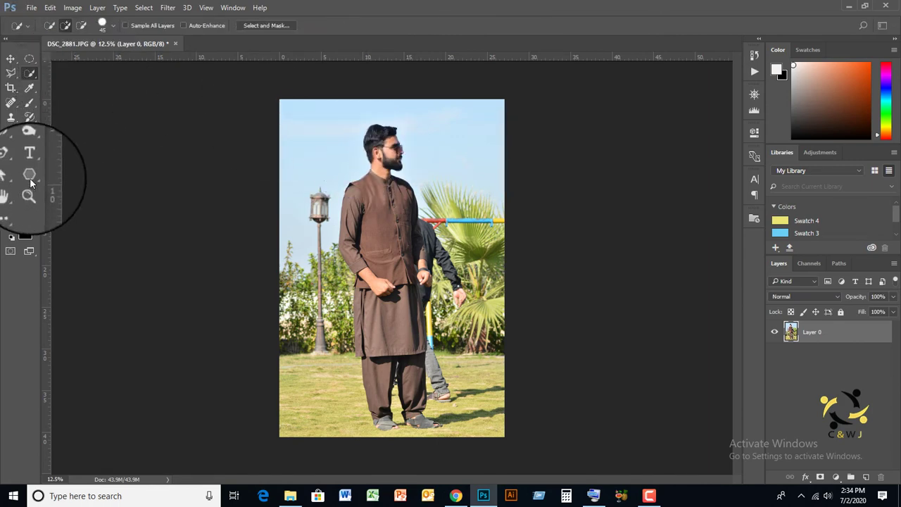
pyautogui.click(29, 191)
pyautogui.click(374, 152)
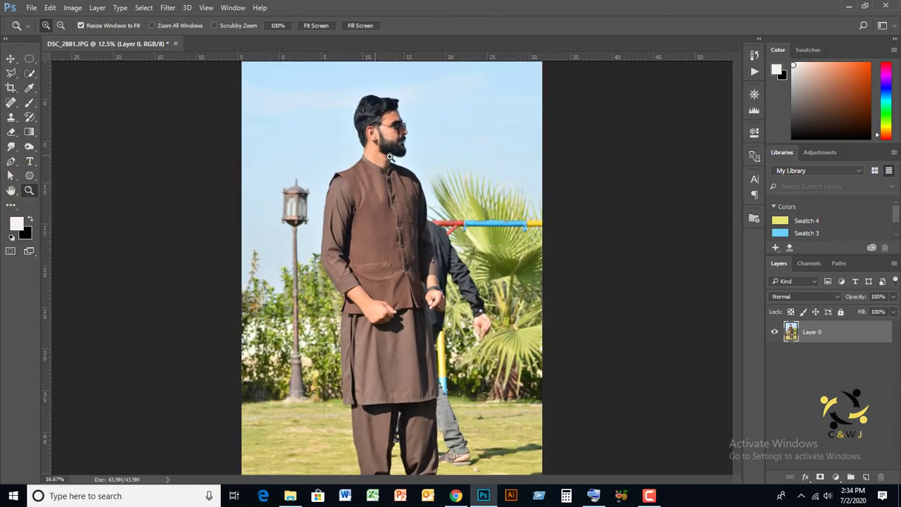
pyautogui.click(390, 156)
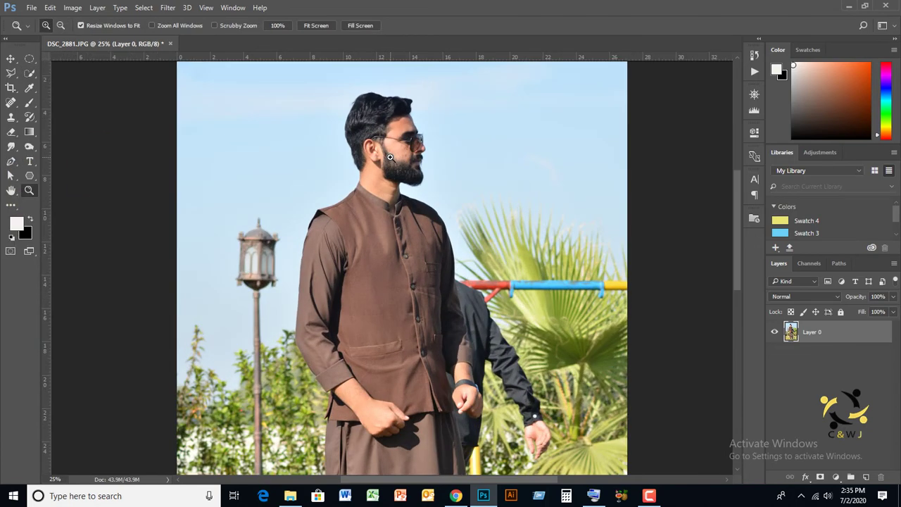
pyautogui.click(30, 75)
# Step: Quick-select the man, then subtract the other person's sleeve and the kurta's left edge
pyautogui.moveTo(378, 106)
pyautogui.mouseDown()
pyautogui.moveTo(372, 124)
pyautogui.moveTo(408, 136)
pyautogui.moveTo(399, 163)
pyautogui.moveTo(407, 170)
pyautogui.moveTo(387, 187)
pyautogui.moveTo(350, 308)
pyautogui.moveTo(334, 312)
pyautogui.moveTo(324, 345)
pyautogui.moveTo(373, 400)
pyautogui.moveTo(416, 388)
pyautogui.moveTo(436, 318)
pyautogui.moveTo(436, 268)
pyautogui.moveTo(460, 335)
pyautogui.moveTo(460, 396)
pyautogui.moveTo(476, 410)
pyautogui.moveTo(364, 427)
pyautogui.moveTo(338, 398)
pyautogui.moveTo(328, 426)
pyautogui.moveTo(344, 444)
pyautogui.moveTo(442, 405)
pyautogui.mouseUp()
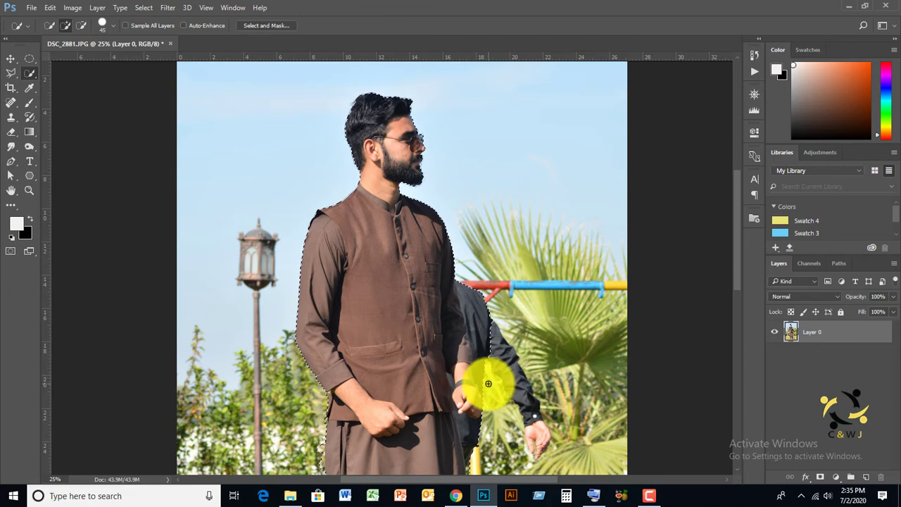
pyautogui.moveTo(487, 384)
pyautogui.mouseDown()
pyautogui.moveTo(479, 362)
pyautogui.moveTo(489, 326)
pyautogui.moveTo(472, 281)
pyautogui.mouseUp()
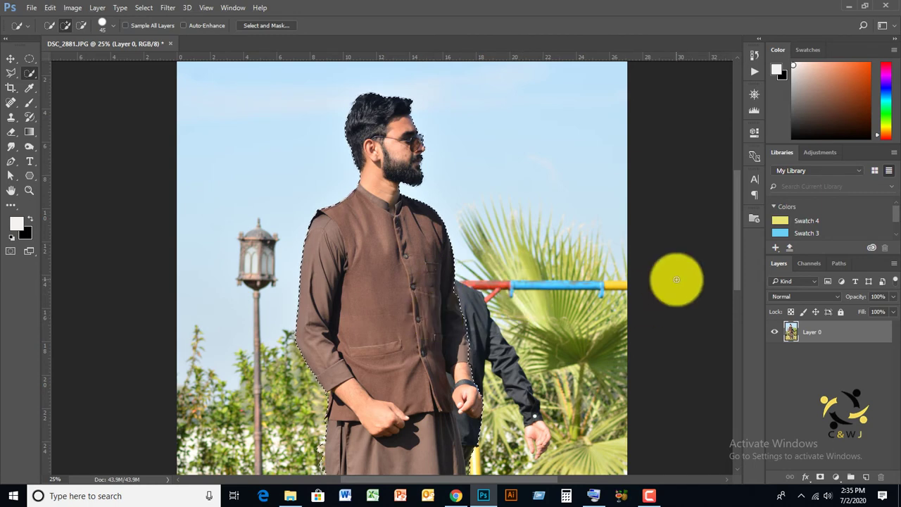
pyautogui.moveTo(739, 250); pyautogui.dragTo(736, 297)
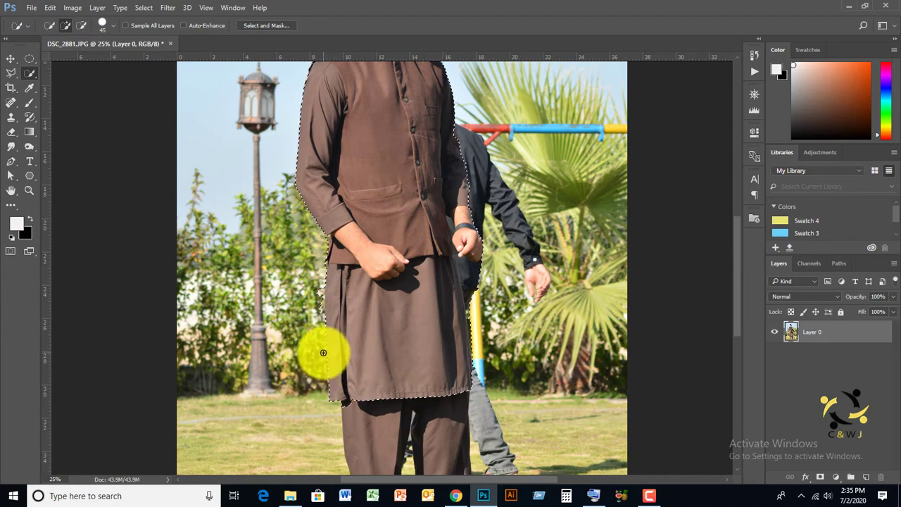
pyautogui.press('alt')
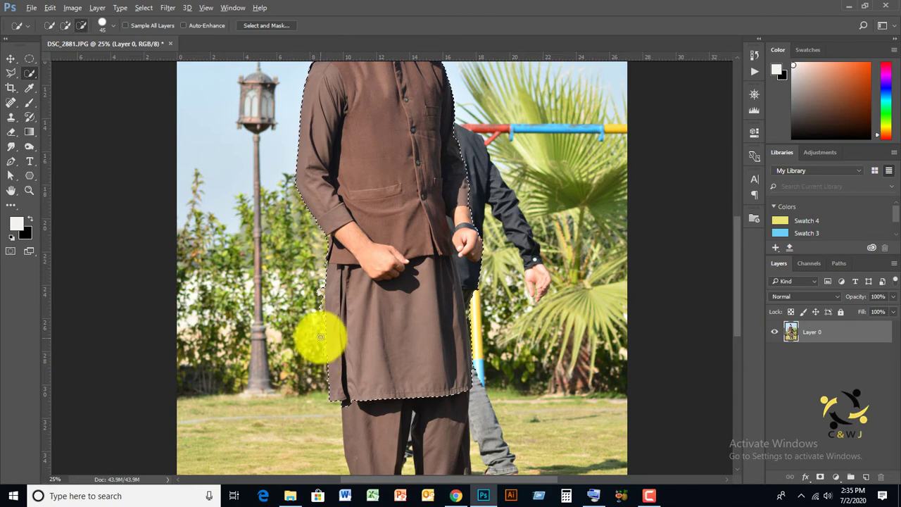
pyautogui.moveTo(320, 337)
pyautogui.mouseDown()
pyautogui.moveTo(329, 358)
pyautogui.moveTo(322, 298)
pyautogui.moveTo(302, 282)
pyautogui.moveTo(318, 307)
pyautogui.moveTo(319, 285)
pyautogui.mouseUp()
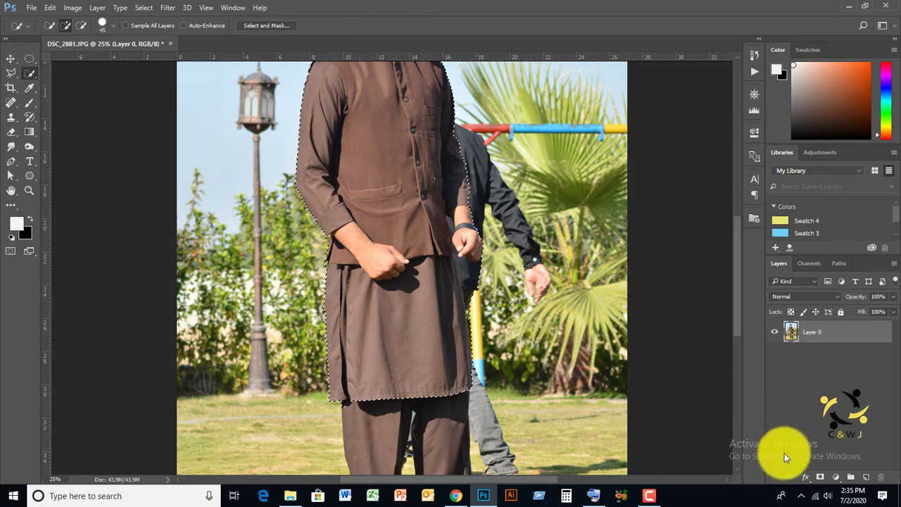
# Step: Mask Layer 0 to the man, fill a new Layer 1 below with off-white, and hide Layer 0
pyautogui.click(820, 477)
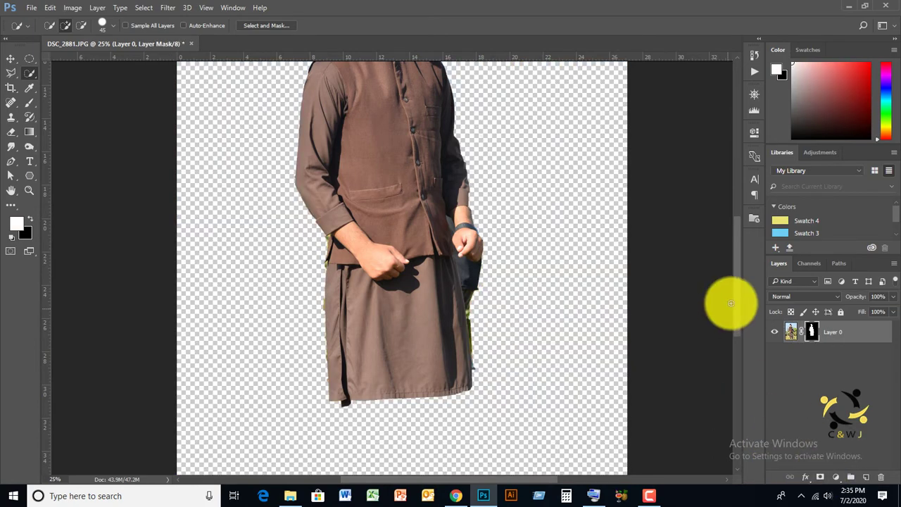
pyautogui.moveTo(738, 297)
pyautogui.mouseDown()
pyautogui.moveTo(732, 236)
pyautogui.moveTo(732, 246)
pyautogui.mouseUp()
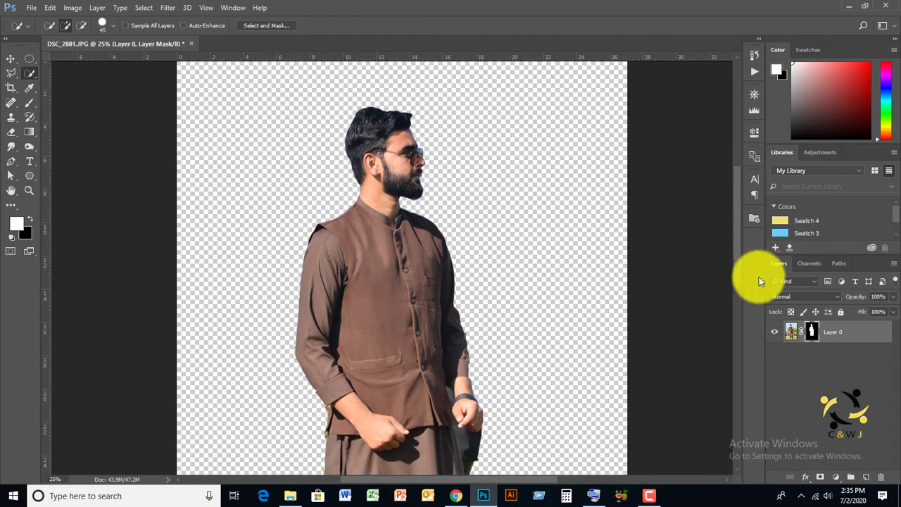
pyautogui.click(866, 479)
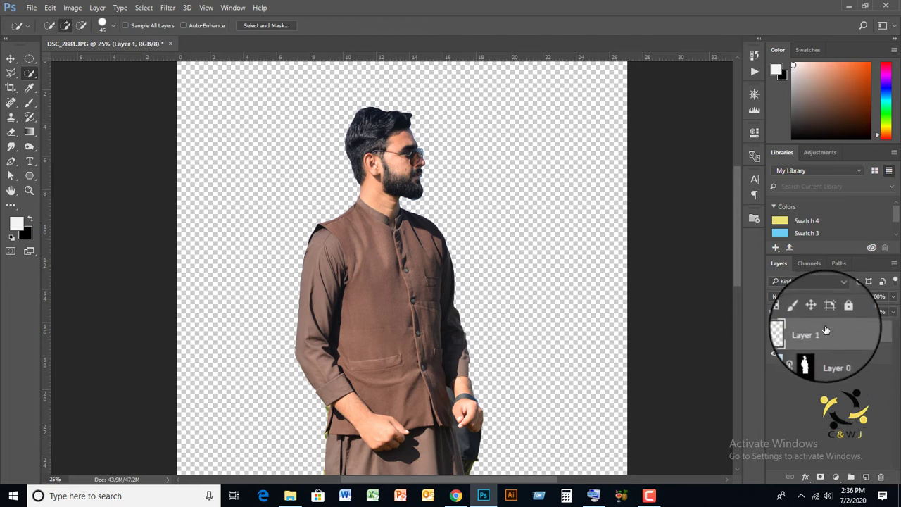
pyautogui.moveTo(826, 326); pyautogui.dragTo(818, 368)
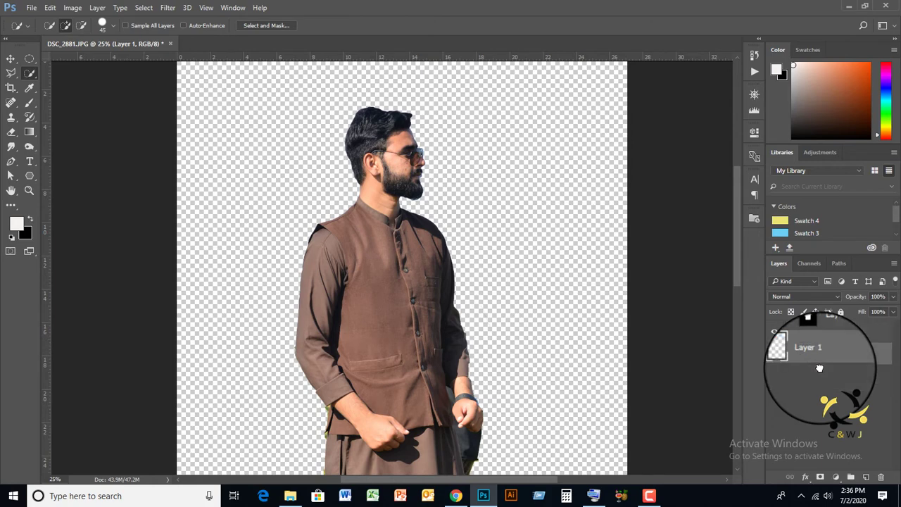
pyautogui.hotkey('alt', 'BackSpace')
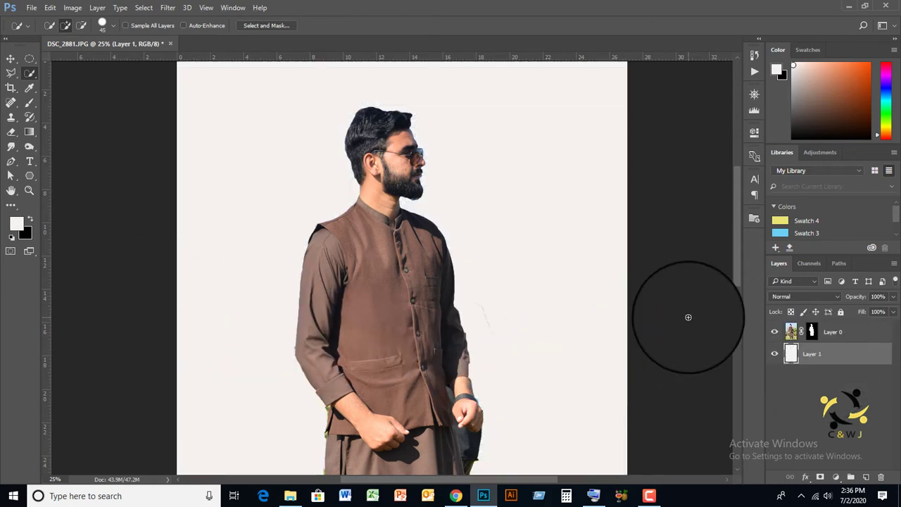
pyautogui.click(774, 331)
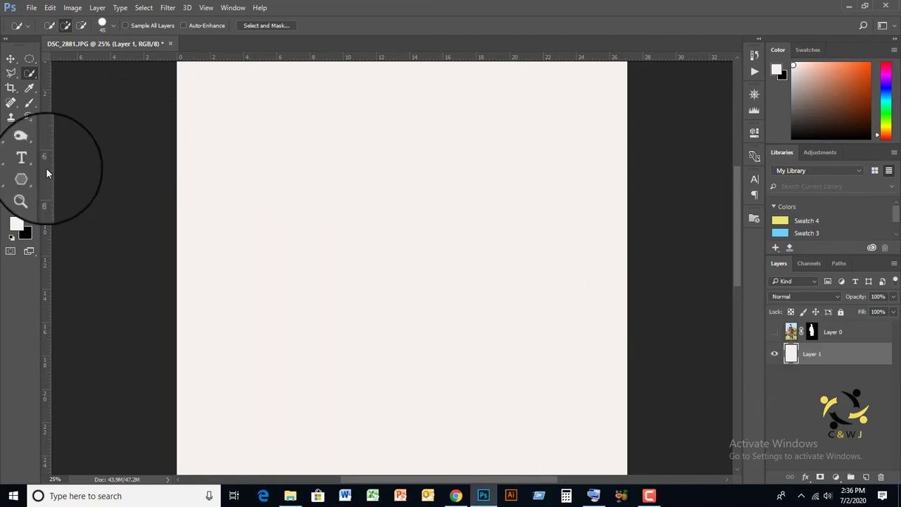
# Step: Choose the Horizontal Type Tool with Georgia Regular as its font
pyautogui.click(30, 162)
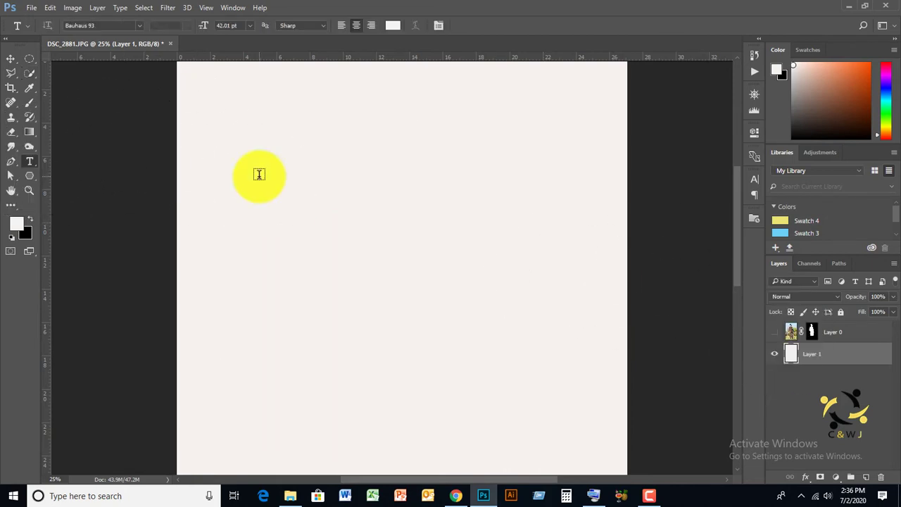
pyautogui.click(139, 26)
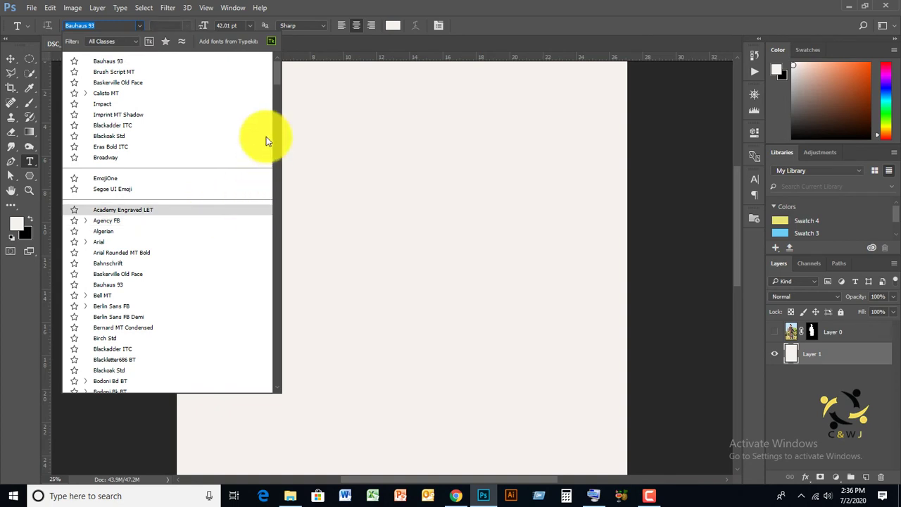
pyautogui.write('g')
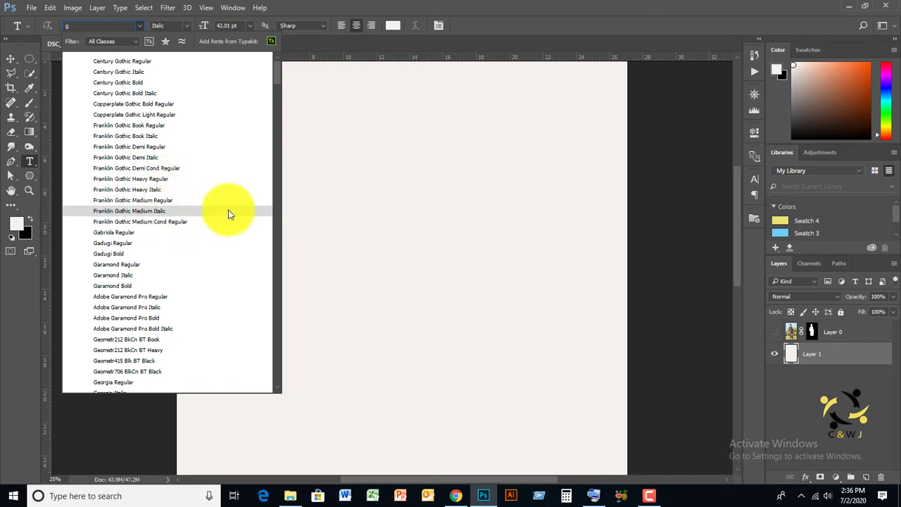
pyautogui.press('BackSpace')
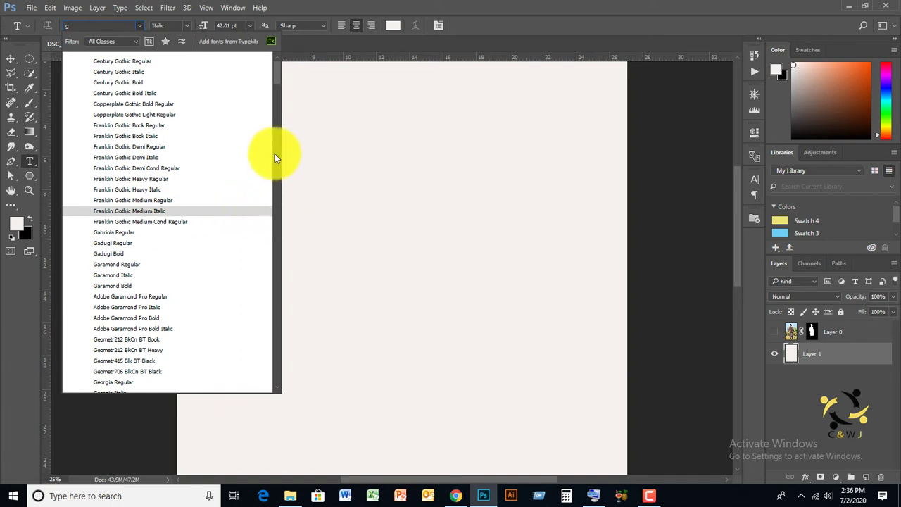
pyautogui.write('a')
pyautogui.press('BackSpace')
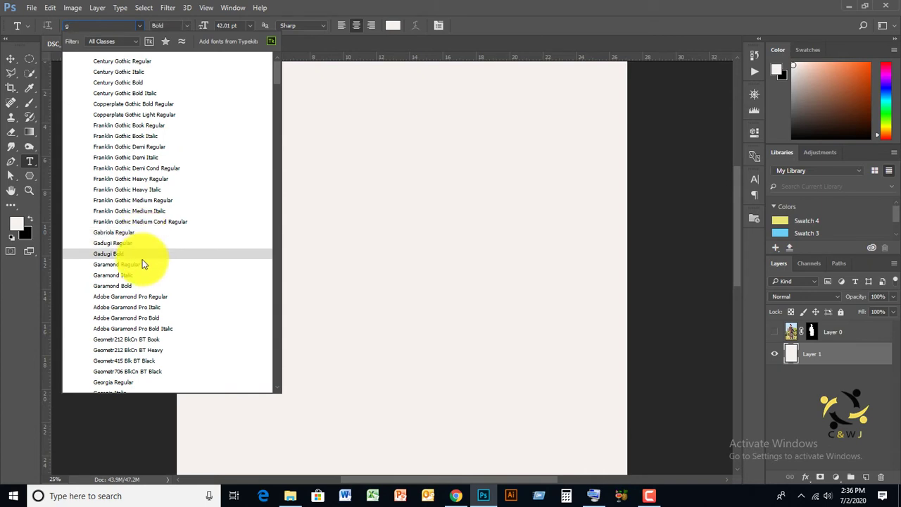
pyautogui.click(152, 383)
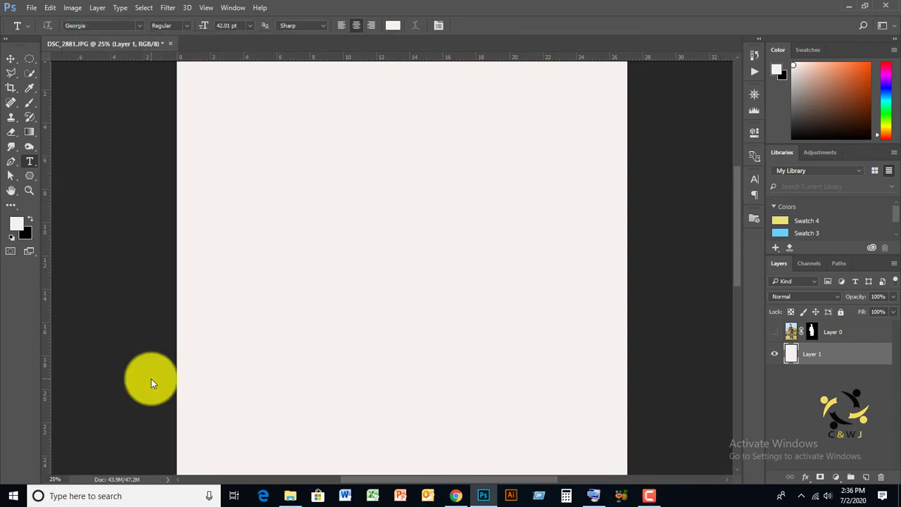
# Step: Add an orange letter 'v' left of the page centre and start Free Transform on it
pyautogui.click(394, 26)
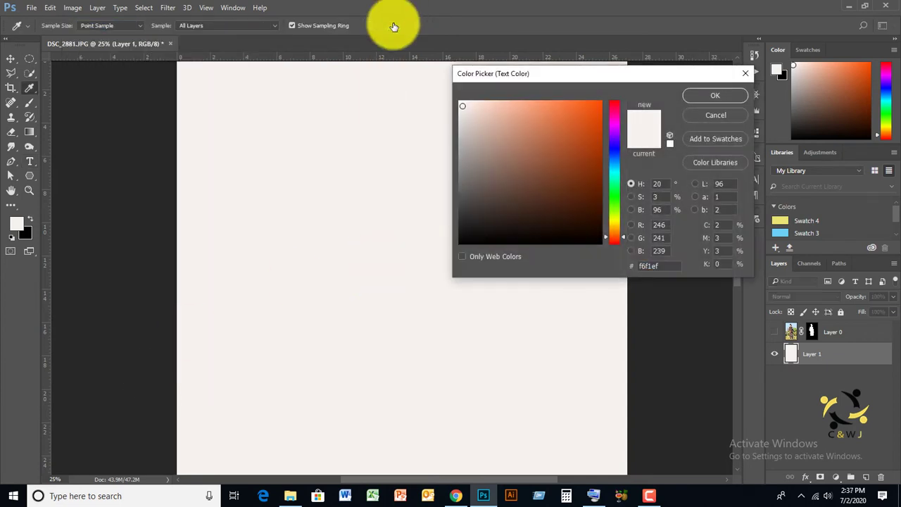
pyautogui.click(599, 102)
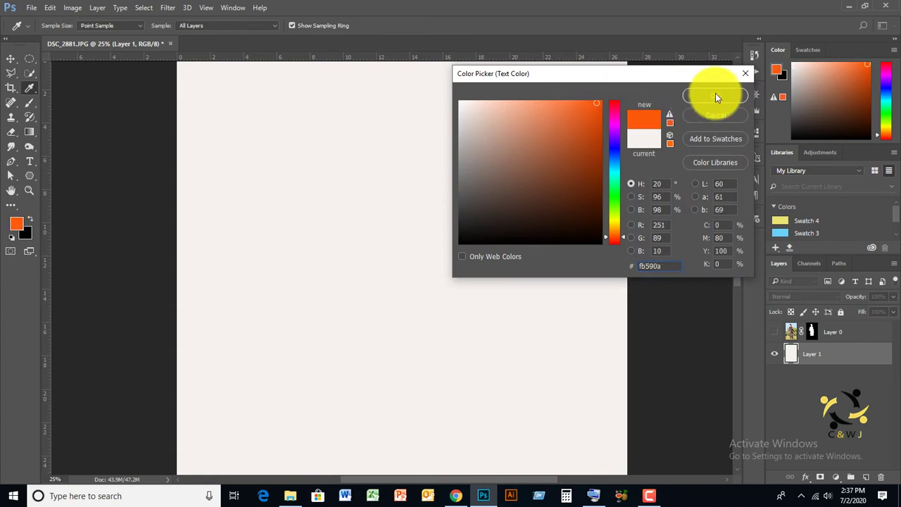
pyautogui.click(715, 95)
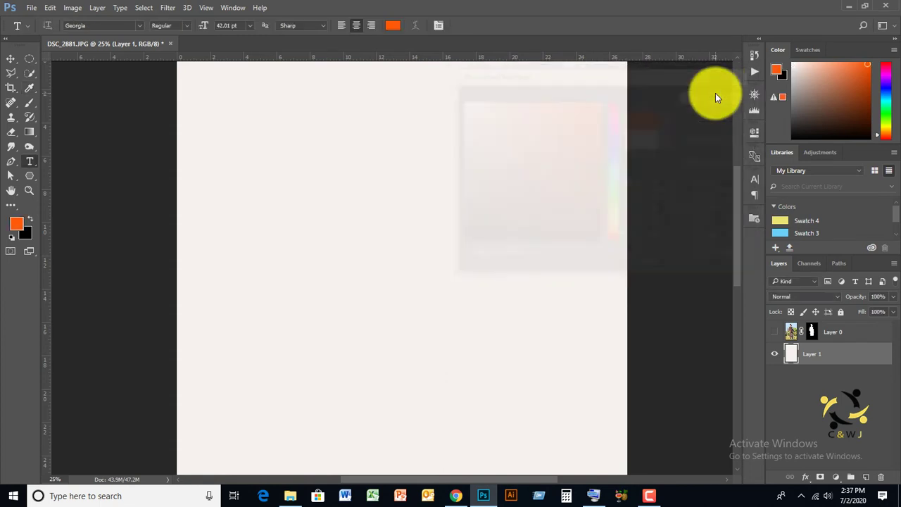
pyautogui.click(338, 277)
pyautogui.write('V')
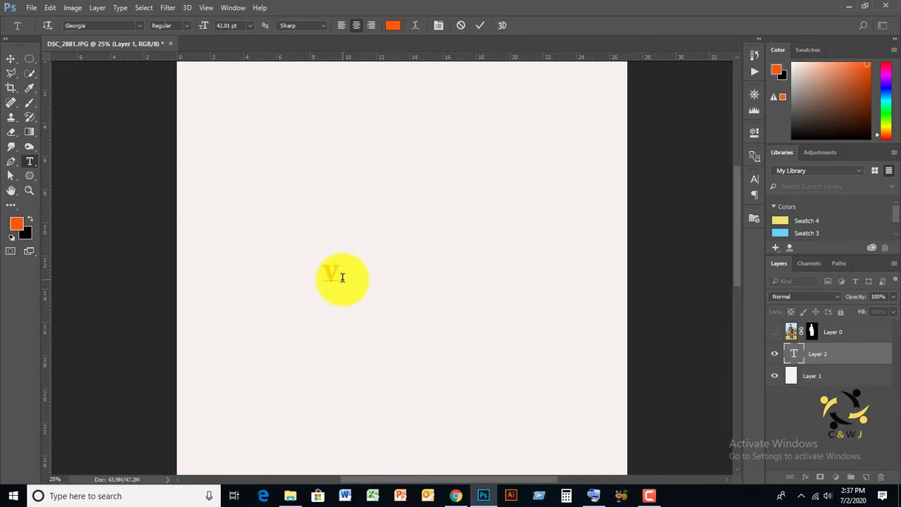
pyautogui.click(481, 27)
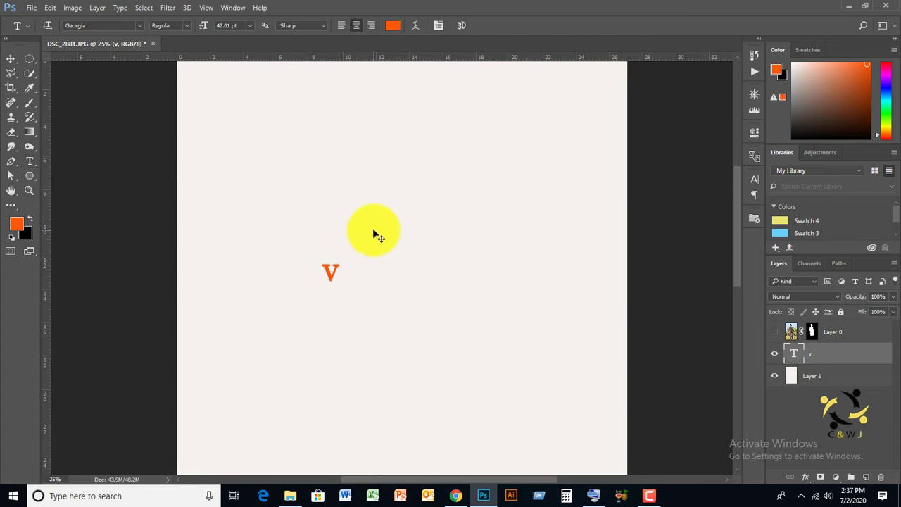
pyautogui.hotkey('ctrl', 't')
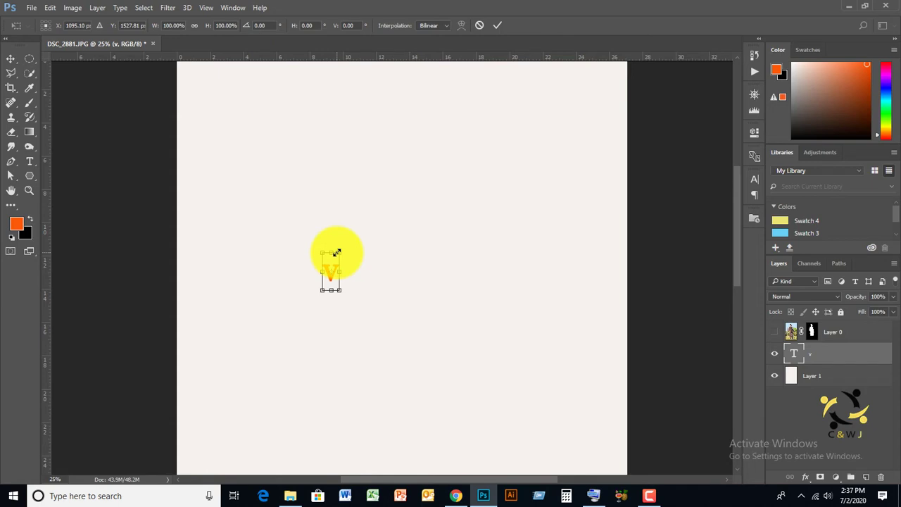
# Step: Enlarge the orange V to about 246%, then widen and enlarge it further
pyautogui.moveTo(342, 249)
pyautogui.mouseDown()
pyautogui.moveTo(444, 191)
pyautogui.moveTo(491, 189)
pyautogui.moveTo(506, 173)
pyautogui.moveTo(515, 122)
pyautogui.mouseUp()
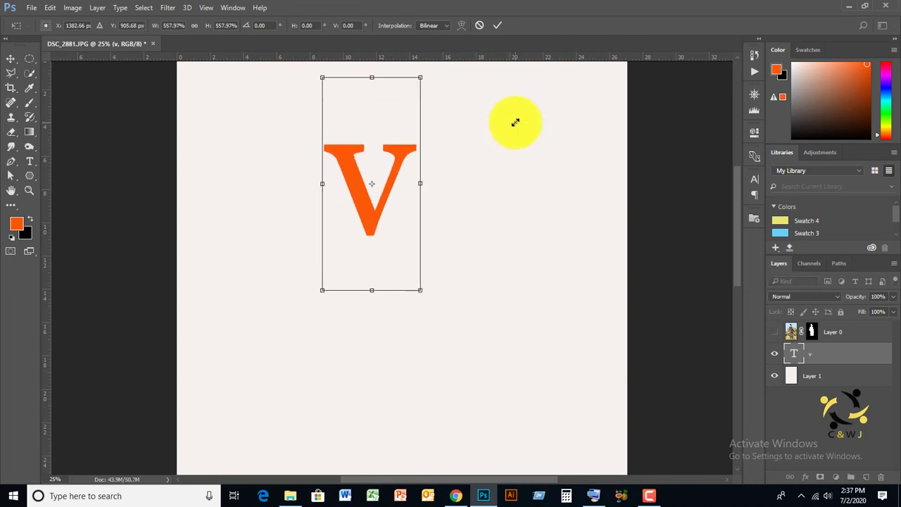
pyautogui.click(498, 27)
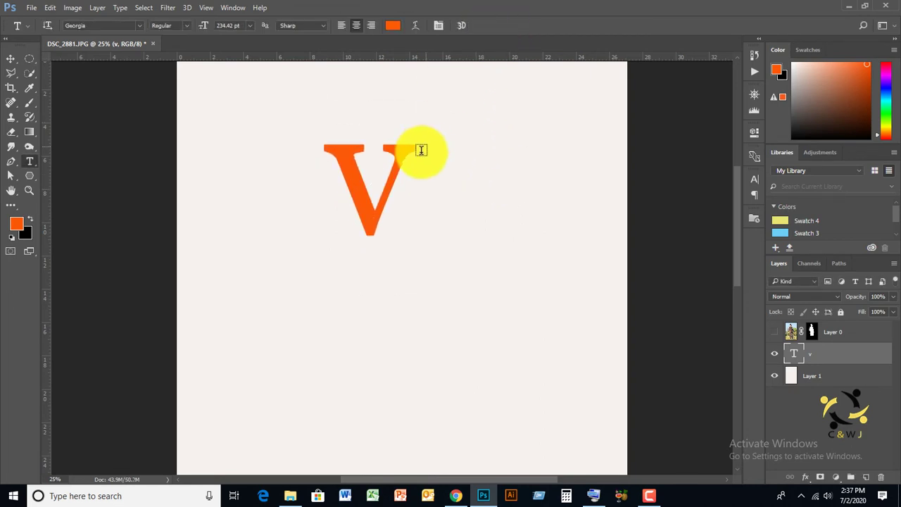
pyautogui.click(11, 59)
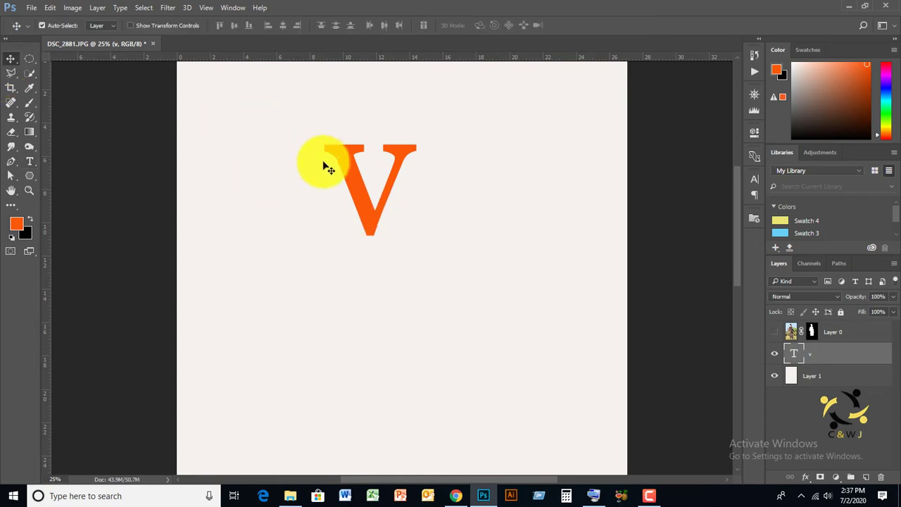
pyautogui.moveTo(355, 184); pyautogui.dragTo(382, 233)
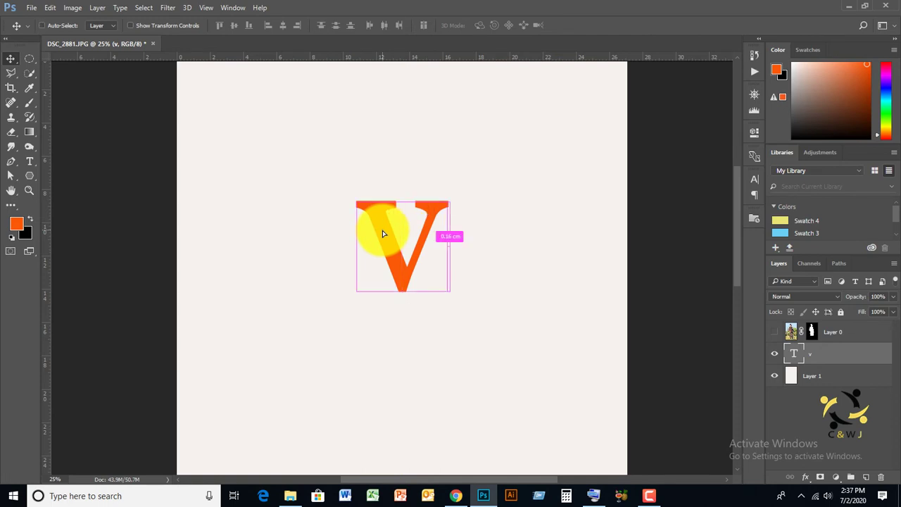
pyautogui.hotkey('ctrl', 't')
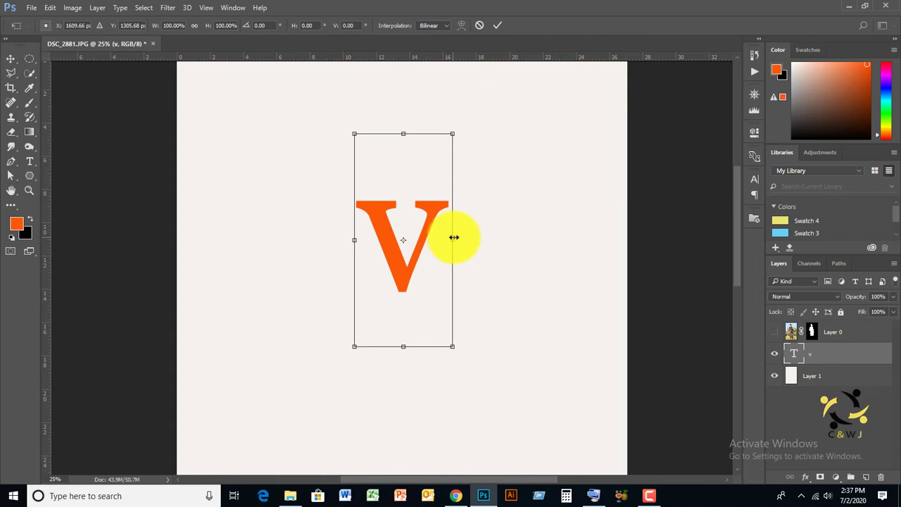
pyautogui.moveTo(454, 237); pyautogui.dragTo(493, 236)
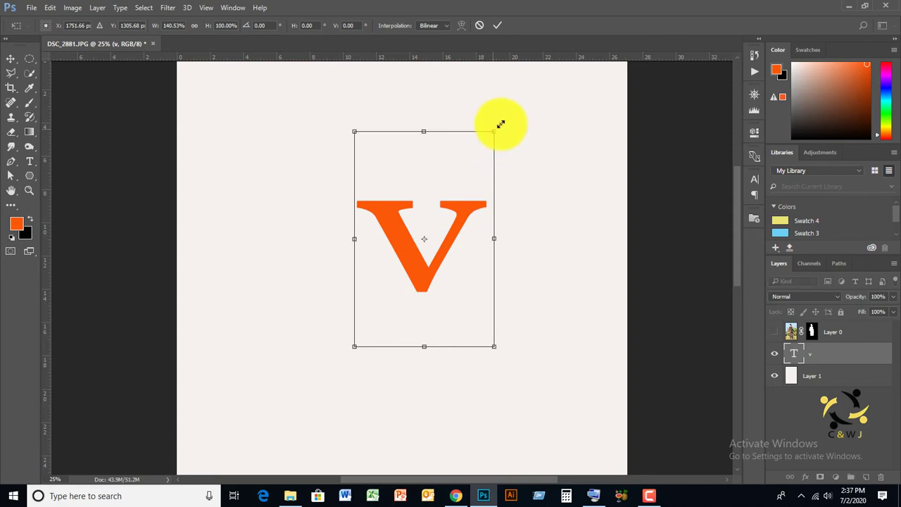
pyautogui.moveTo(492, 130)
pyautogui.mouseDown()
pyautogui.moveTo(527, 96)
pyautogui.moveTo(526, 107)
pyautogui.moveTo(540, 97)
pyautogui.mouseUp()
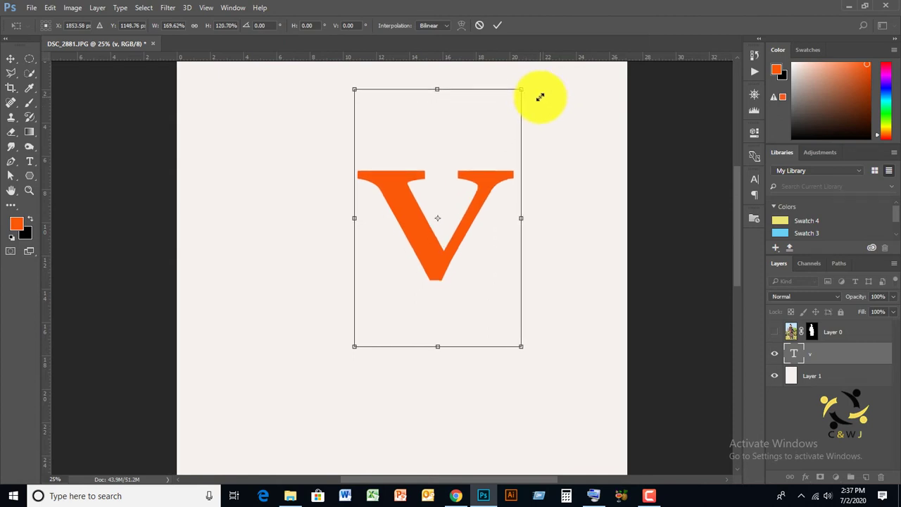
pyautogui.click(496, 25)
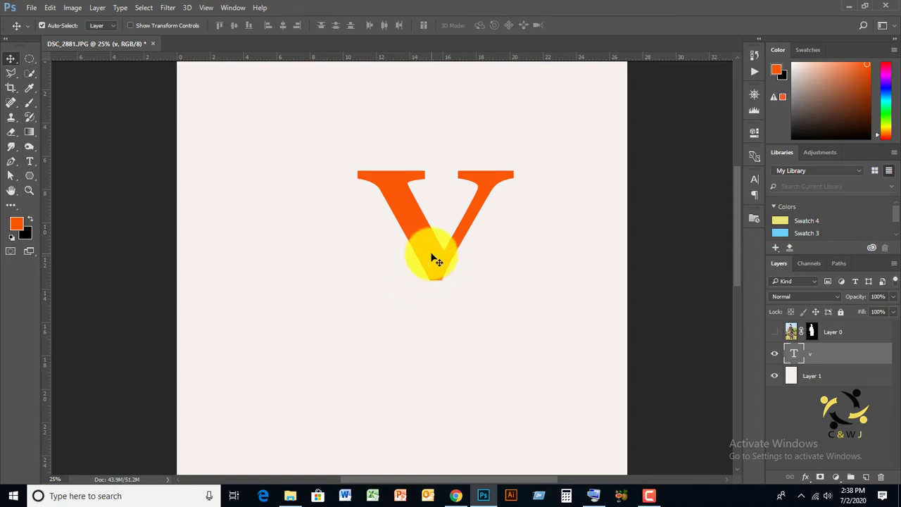
# Step: Centre the V on the page and show the man's cut-out layer, moving it right and down
pyautogui.moveTo(431, 255); pyautogui.dragTo(415, 280)
pyautogui.moveTo(412, 287); pyautogui.dragTo(396, 291)
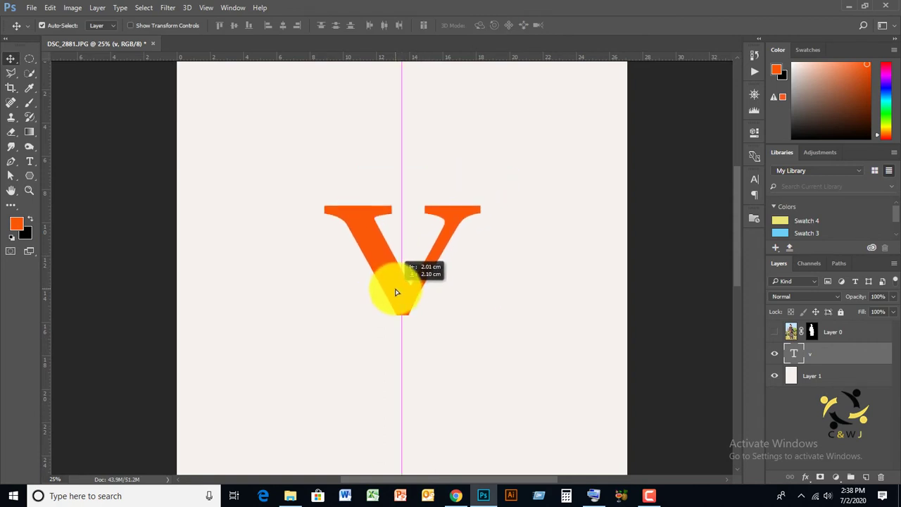
pyautogui.click(774, 333)
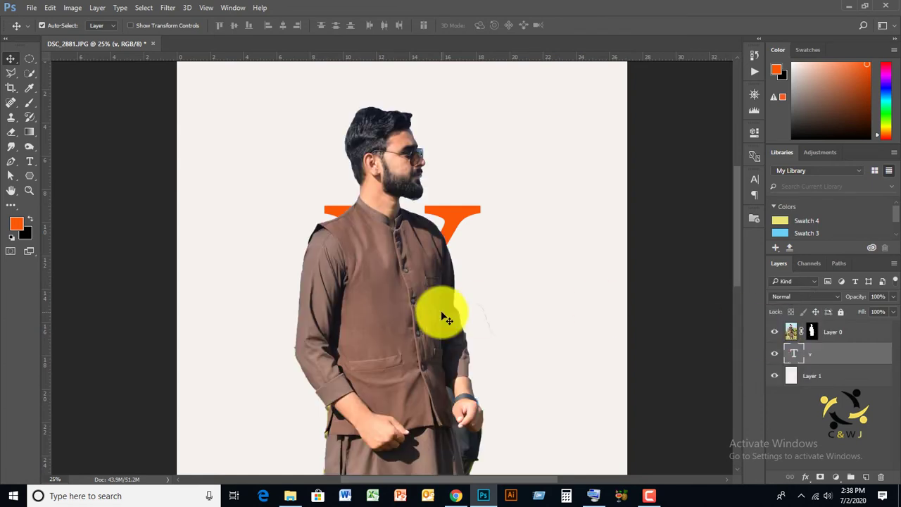
pyautogui.moveTo(401, 304); pyautogui.dragTo(428, 349)
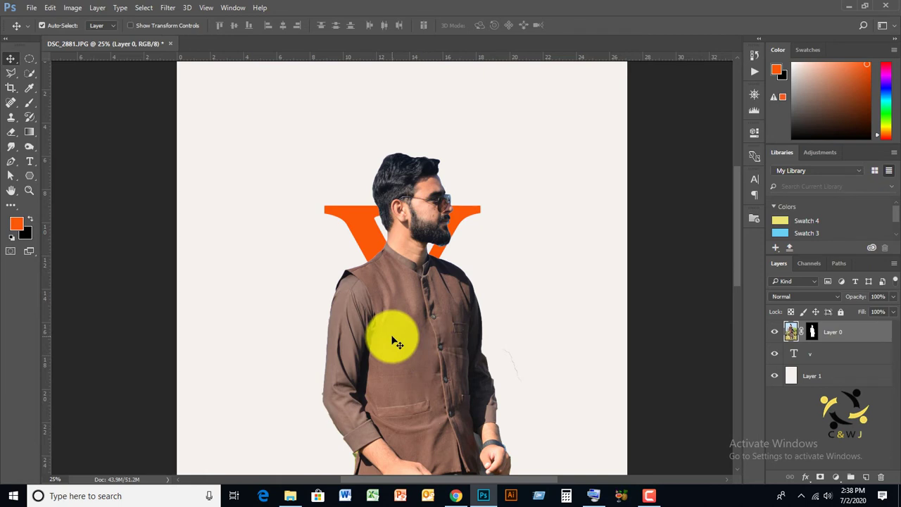
# Step: Scale the man's cut-out down to about 31% and place it over the V's centre
pyautogui.hotkey('ctrl', 't')
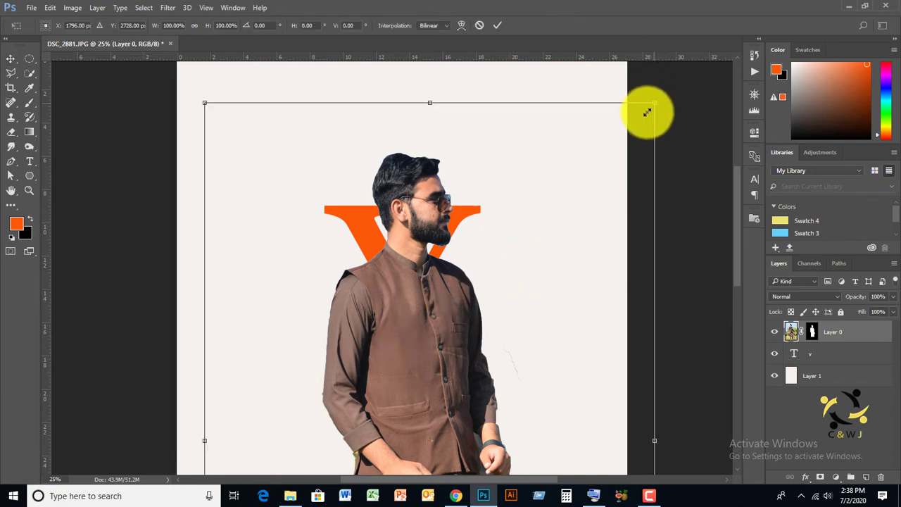
pyautogui.moveTo(653, 103)
pyautogui.mouseDown()
pyautogui.moveTo(537, 242)
pyautogui.moveTo(479, 331)
pyautogui.mouseUp()
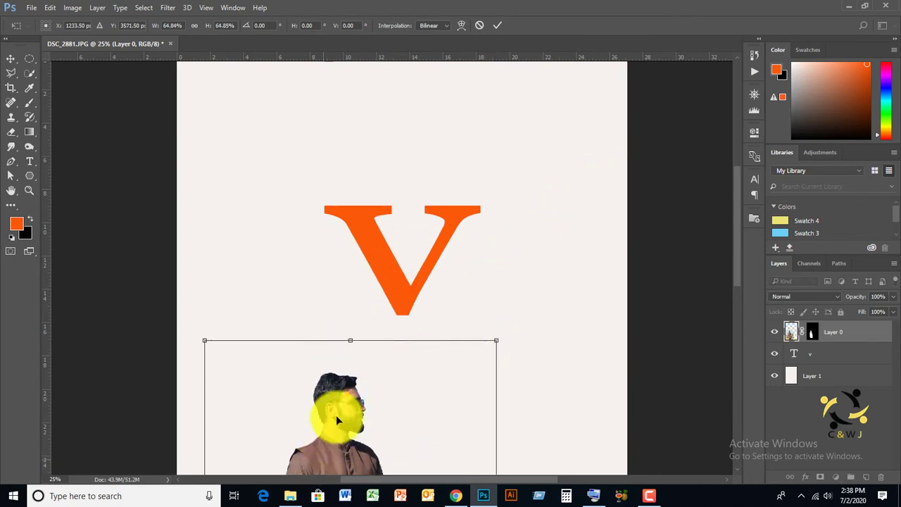
pyautogui.moveTo(335, 415); pyautogui.dragTo(398, 202)
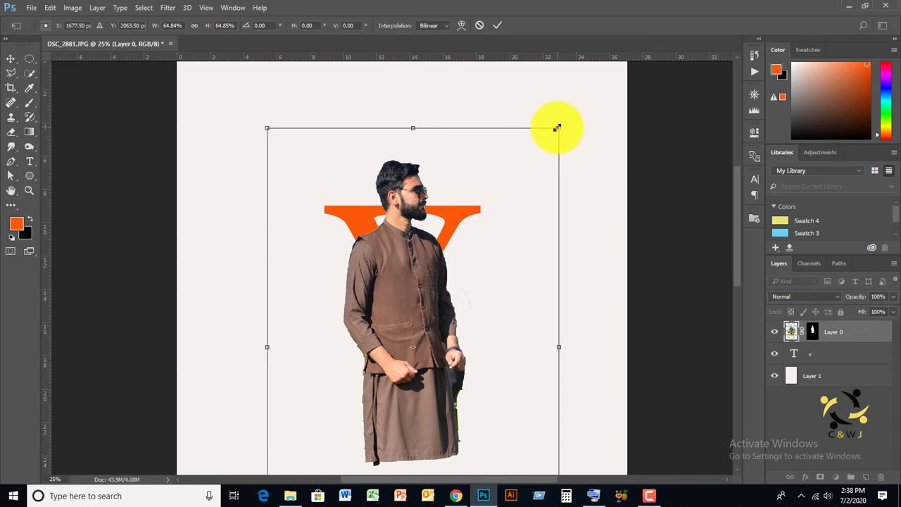
pyautogui.moveTo(557, 127); pyautogui.dragTo(387, 344)
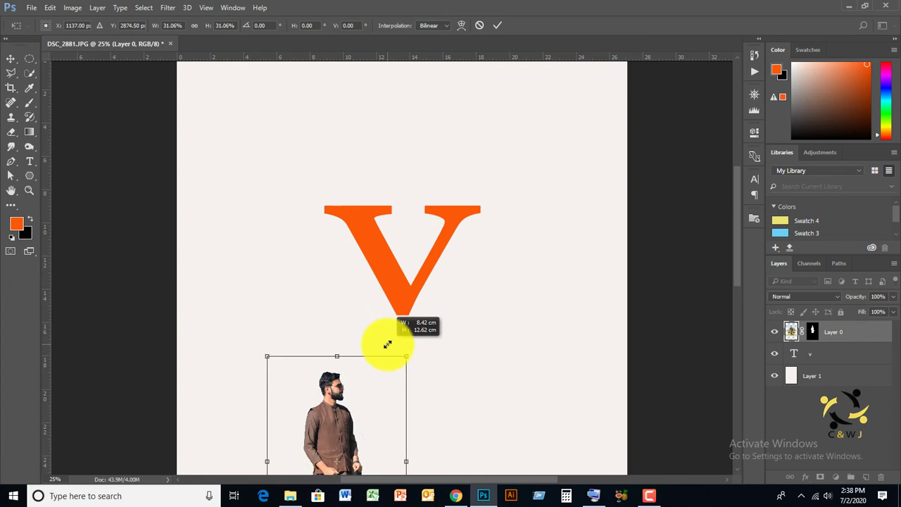
pyautogui.moveTo(324, 430)
pyautogui.mouseDown()
pyautogui.moveTo(380, 279)
pyautogui.moveTo(394, 261)
pyautogui.moveTo(404, 267)
pyautogui.mouseUp()
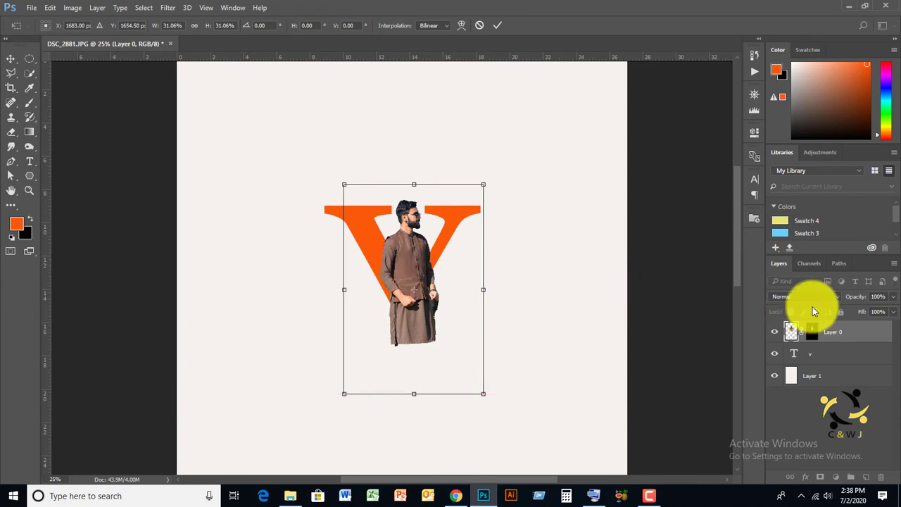
# Step: Set the man's layer to 66% opacity, rotate it -1.72°, and settle it inside the V
pyautogui.moveTo(860, 299); pyautogui.dragTo(841, 301)
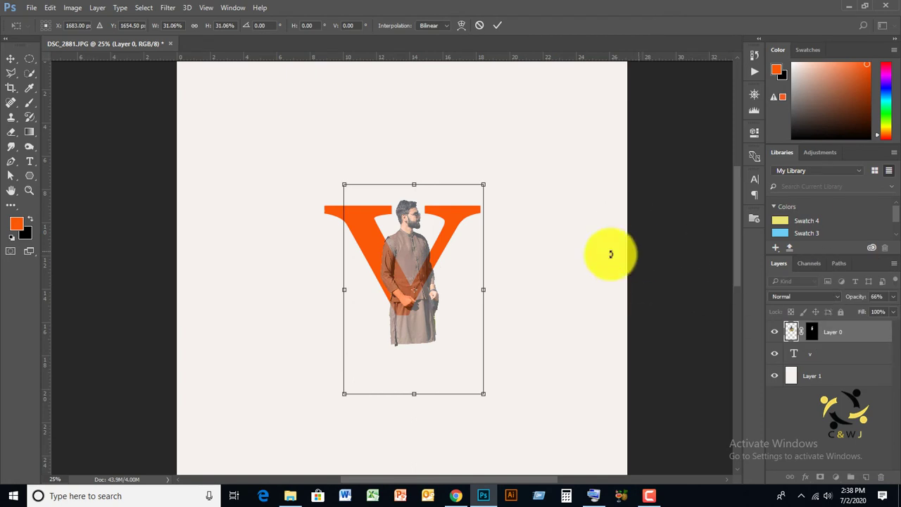
pyautogui.moveTo(423, 314); pyautogui.dragTo(410, 319)
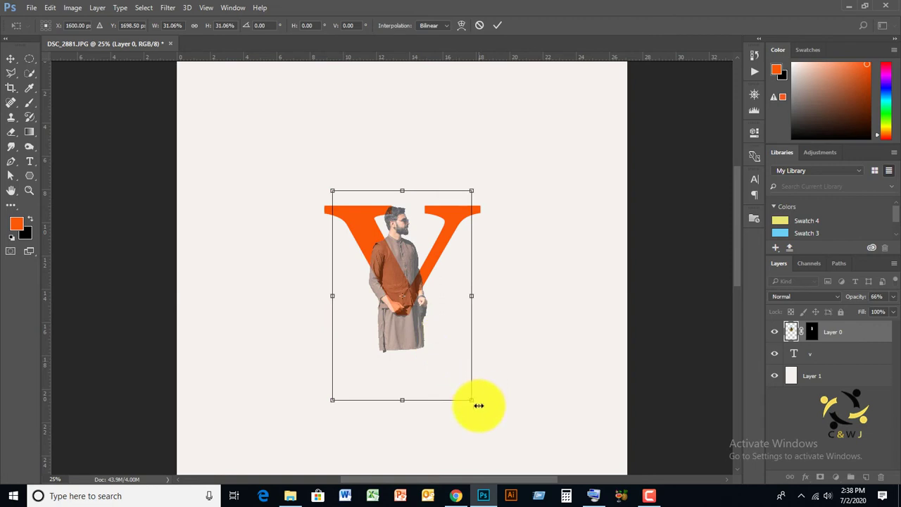
pyautogui.moveTo(478, 407); pyautogui.dragTo(481, 405)
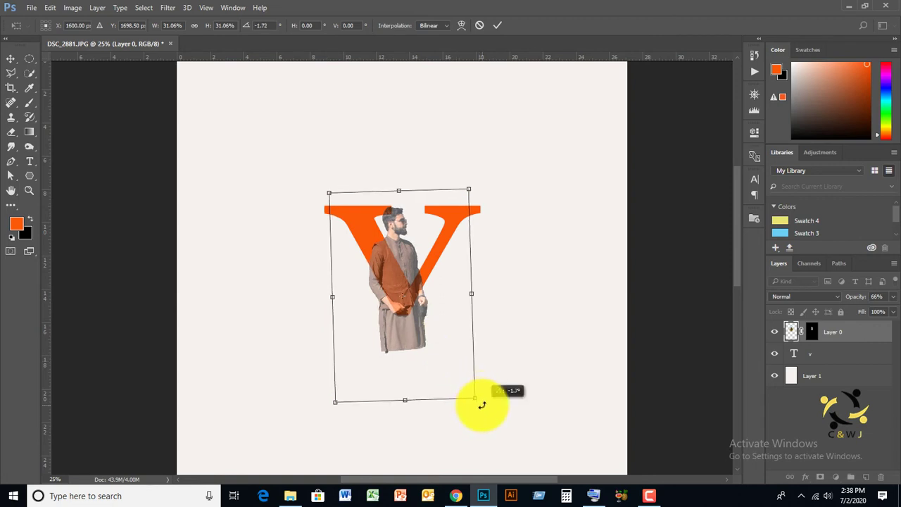
pyautogui.moveTo(402, 322); pyautogui.dragTo(409, 310)
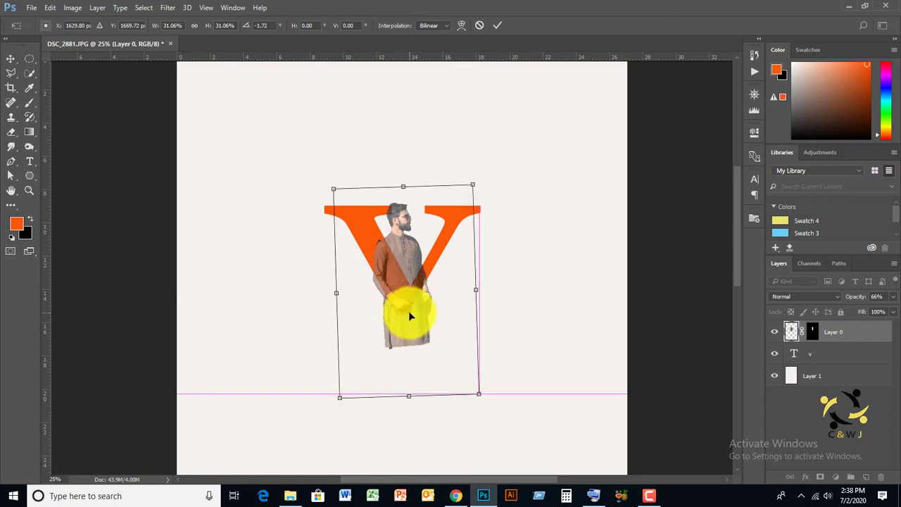
pyautogui.moveTo(414, 257); pyautogui.dragTo(411, 262)
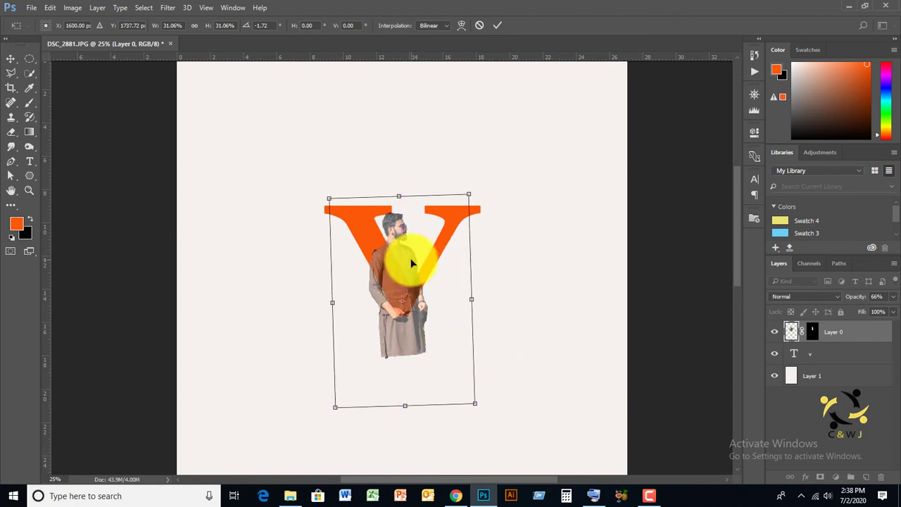
pyautogui.moveTo(411, 257); pyautogui.dragTo(419, 246)
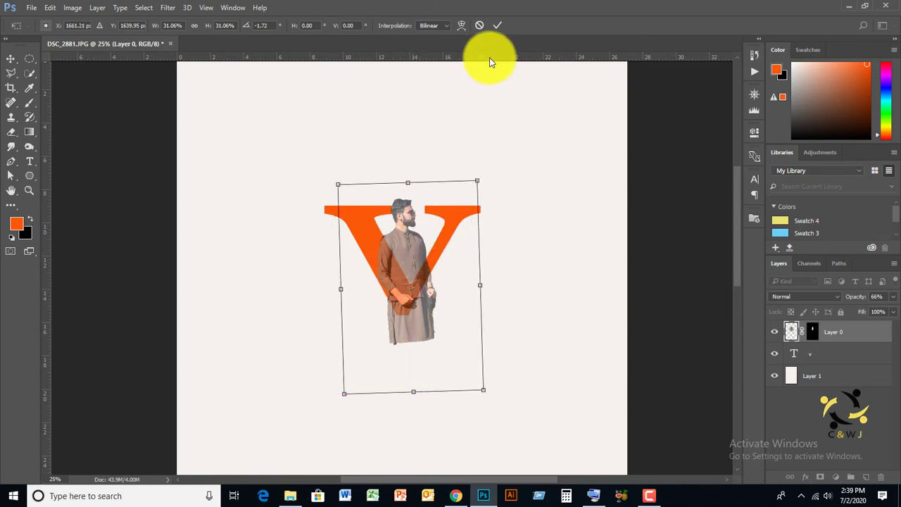
pyautogui.click(498, 29)
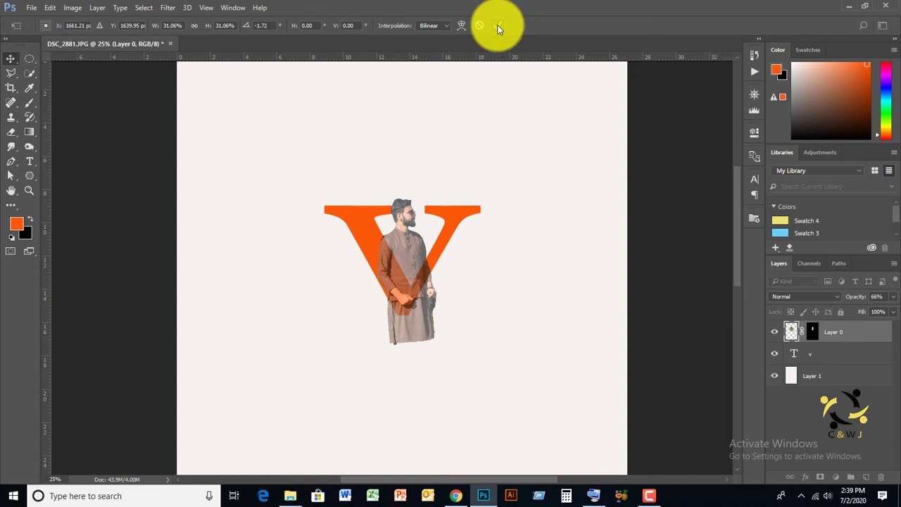
# Step: Select everything outside the V shape, reset default black and white colours, and choose the Brush
pyautogui.click(793, 355)
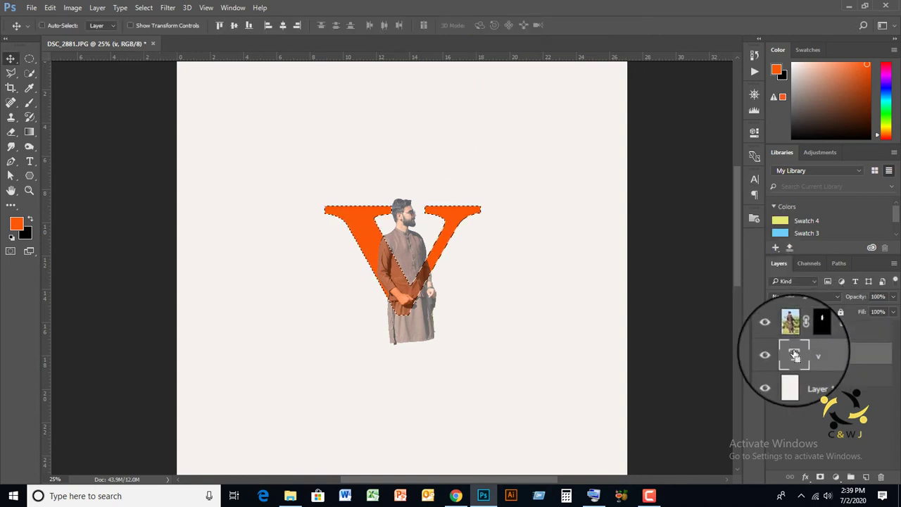
pyautogui.click(139, 9)
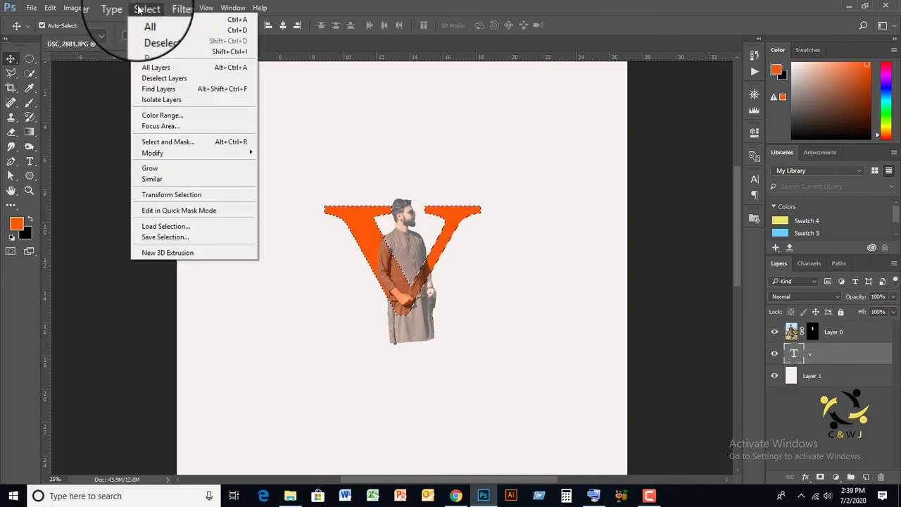
pyautogui.click(150, 54)
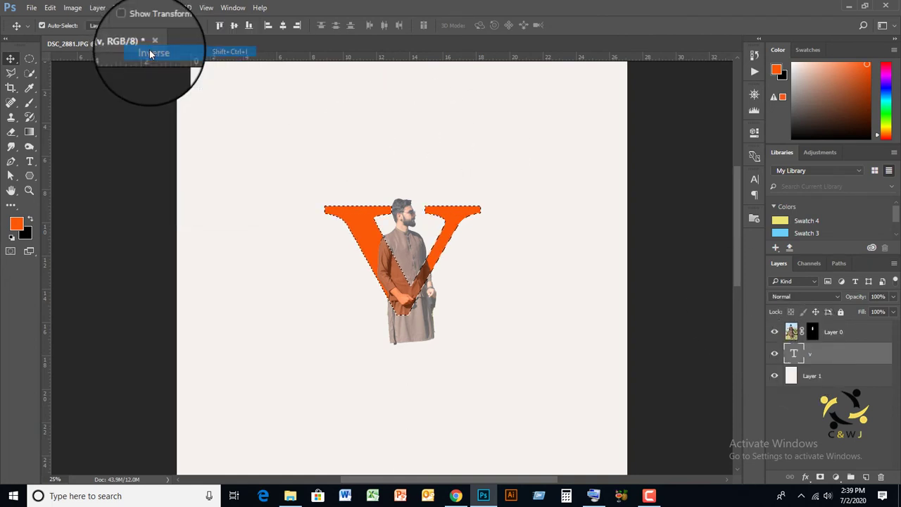
pyautogui.click(12, 239)
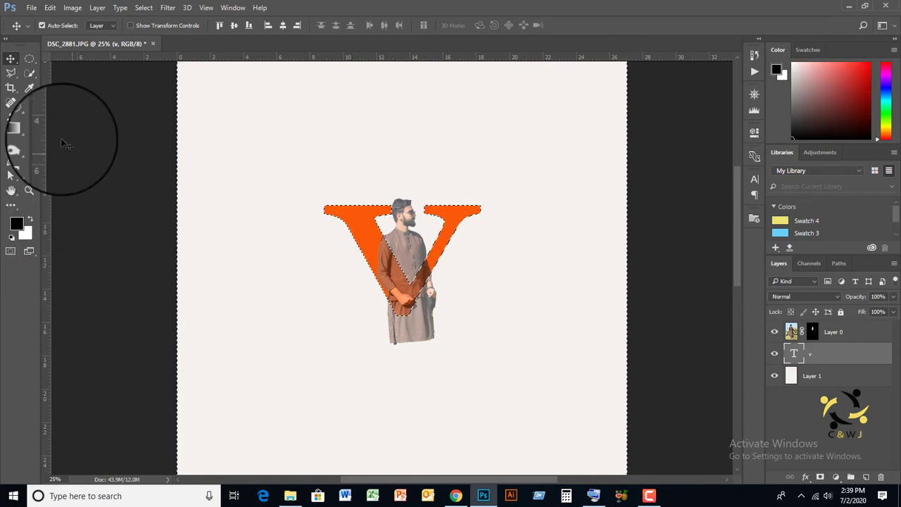
pyautogui.click(29, 102)
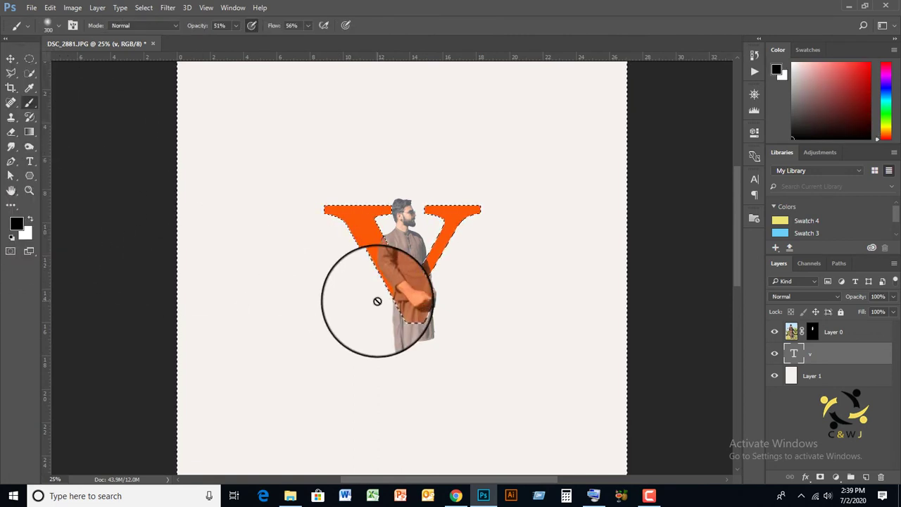
# Step: Paint black on Layer 0's mask to fade the man's lower legs, undoing a stray white stroke
pyautogui.click(813, 332)
pyautogui.press('x')
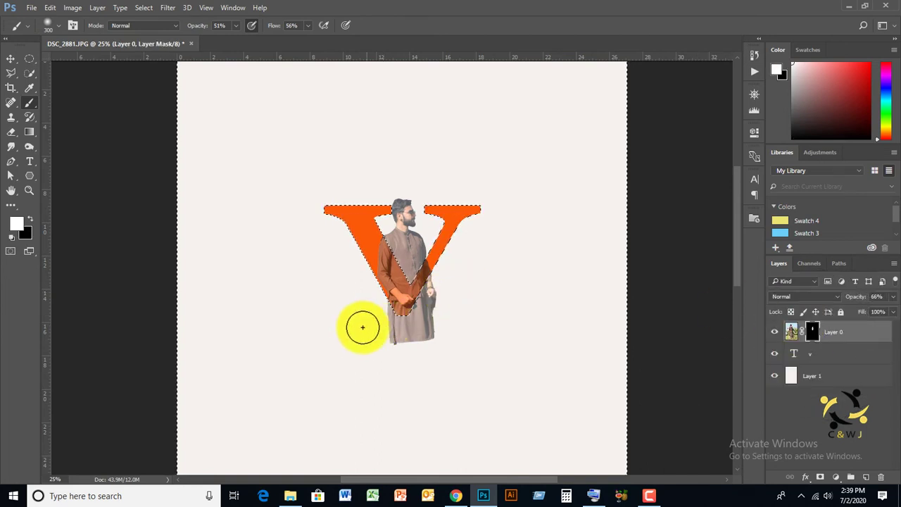
pyautogui.moveTo(358, 319); pyautogui.dragTo(427, 344)
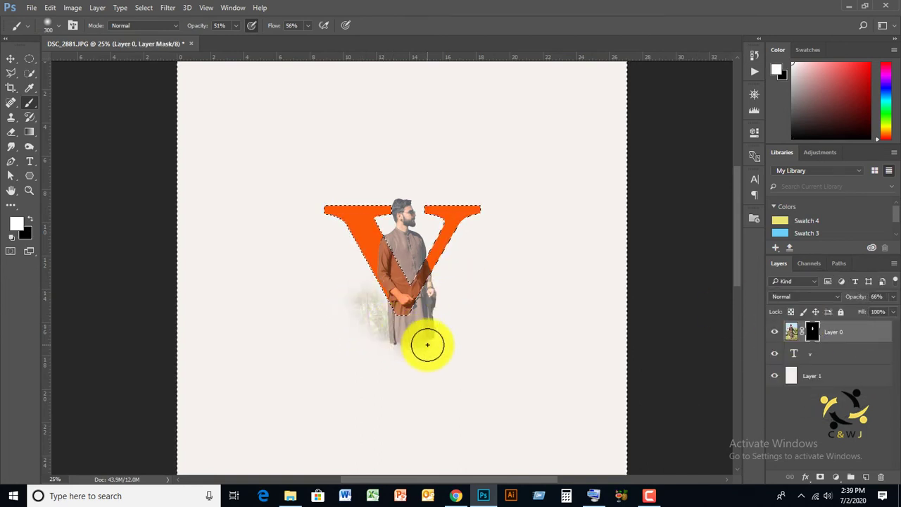
pyautogui.hotkey('ctrl', 'z')
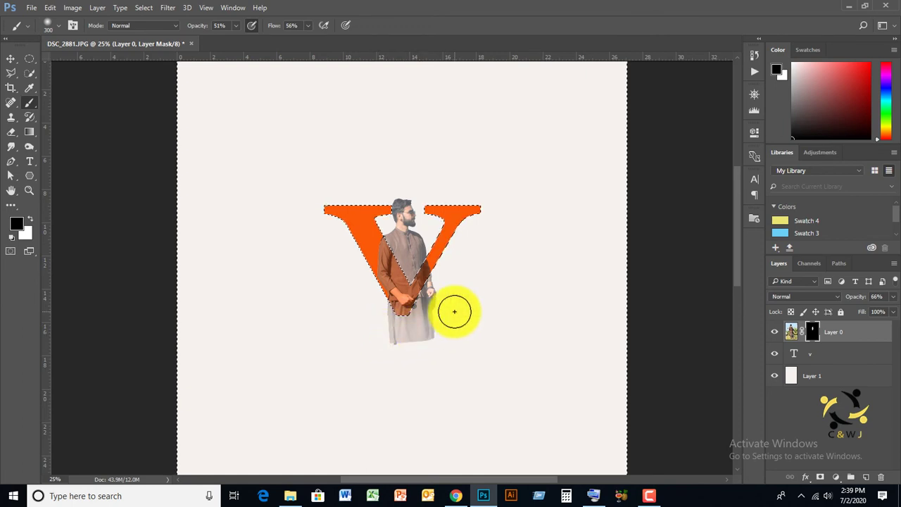
pyautogui.moveTo(456, 310); pyautogui.dragTo(396, 350)
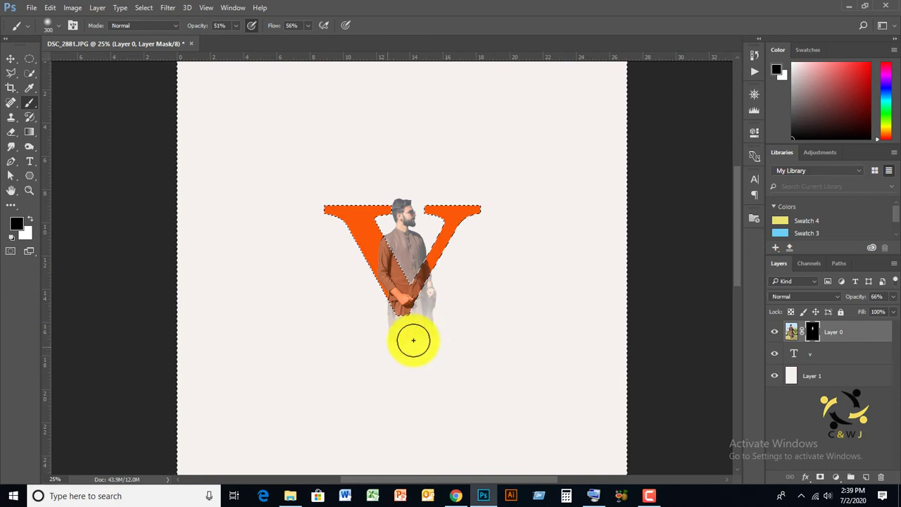
pyautogui.moveTo(396, 350); pyautogui.dragTo(436, 332)
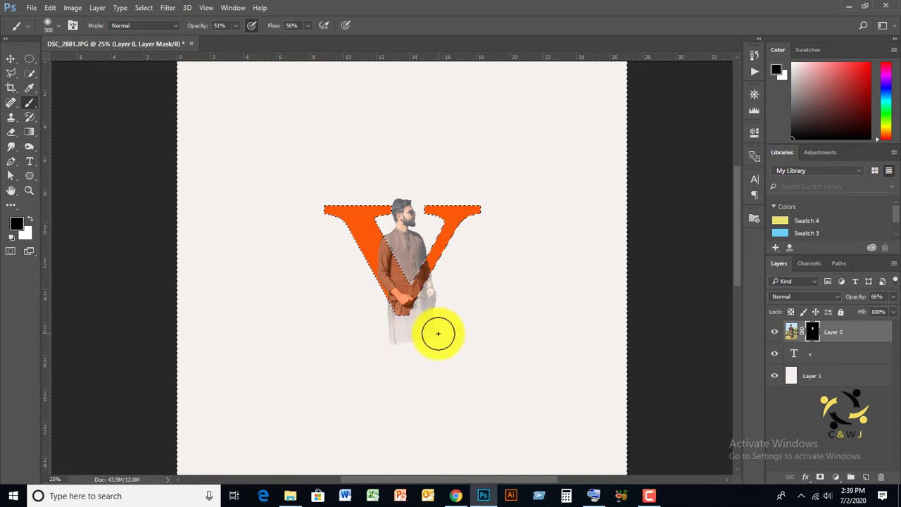
# Step: Raise brush opacity and flow to 100% and paint out the man's faded lower body
pyautogui.click(58, 27)
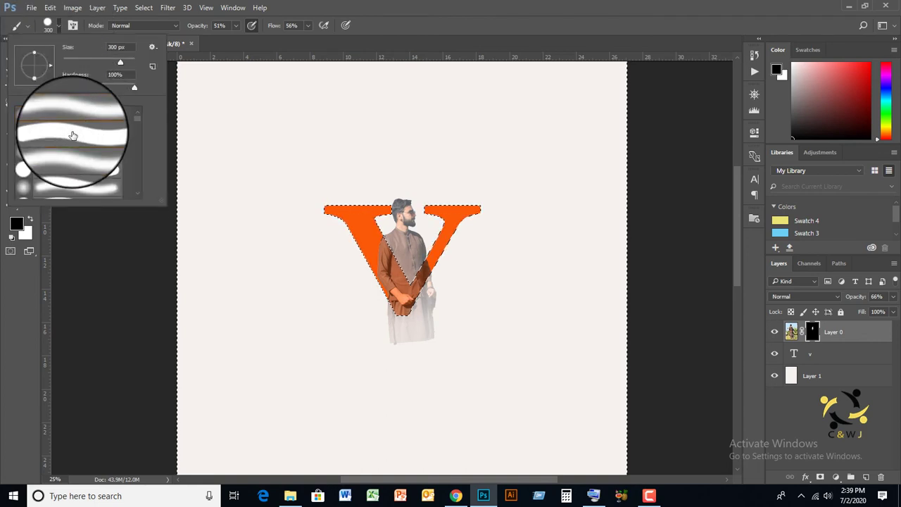
pyautogui.click(237, 28)
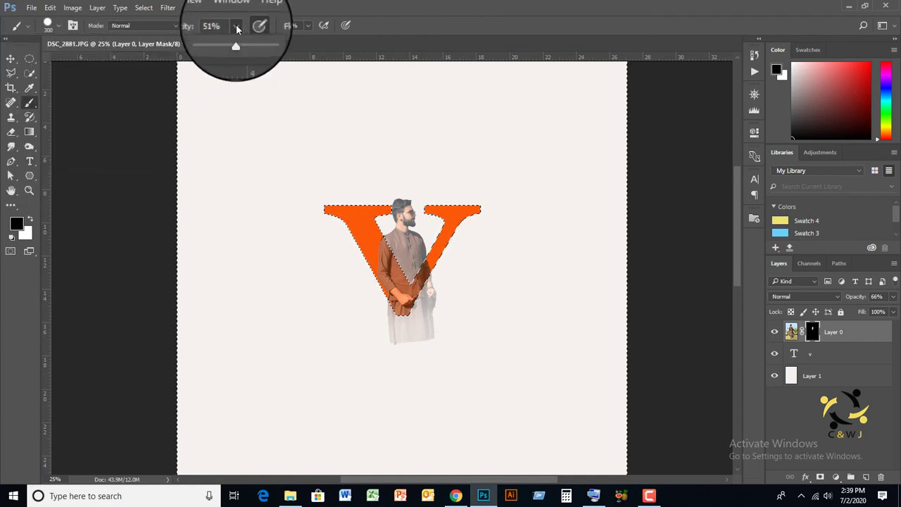
pyautogui.moveTo(237, 29); pyautogui.dragTo(274, 39)
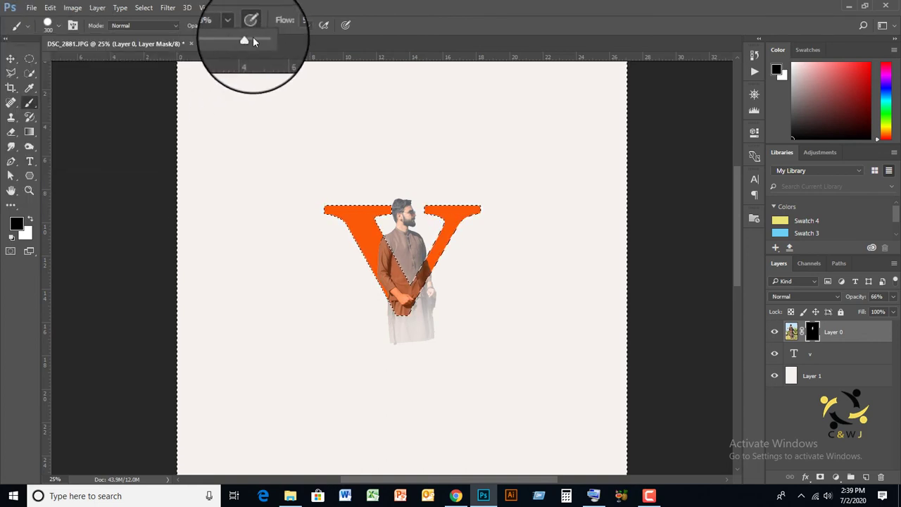
pyautogui.click(308, 25)
pyautogui.moveTo(310, 40); pyautogui.dragTo(354, 41)
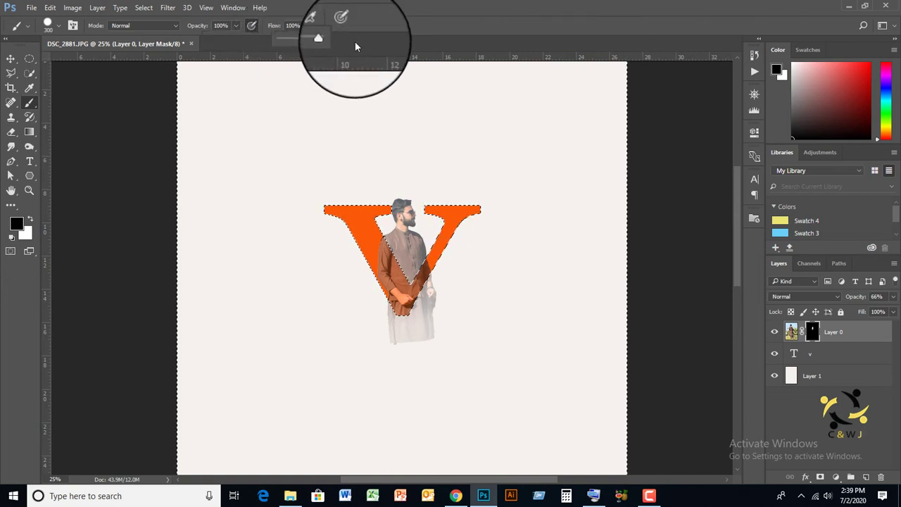
pyautogui.moveTo(351, 316)
pyautogui.mouseDown()
pyautogui.moveTo(448, 356)
pyautogui.moveTo(403, 340)
pyautogui.moveTo(458, 272)
pyautogui.moveTo(382, 372)
pyautogui.moveTo(432, 298)
pyautogui.moveTo(392, 324)
pyautogui.moveTo(364, 324)
pyautogui.moveTo(378, 328)
pyautogui.moveTo(358, 305)
pyautogui.moveTo(432, 317)
pyautogui.moveTo(368, 305)
pyautogui.moveTo(443, 295)
pyautogui.moveTo(377, 328)
pyautogui.moveTo(445, 316)
pyautogui.mouseUp()
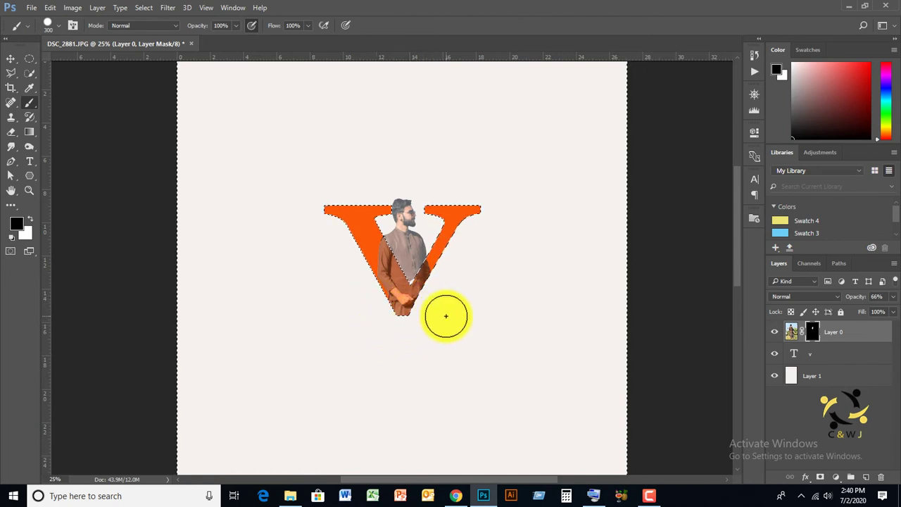
# Step: Deselect the V selection and set Layer 0's opacity to 100%
pyautogui.click(150, 10)
pyautogui.click(150, 30)
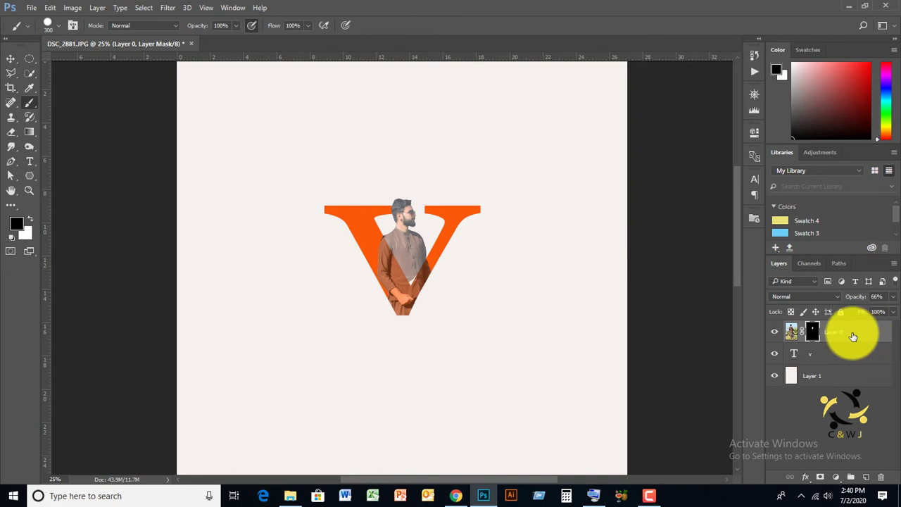
pyautogui.click(875, 296)
pyautogui.write('100')
pyautogui.press('Return')
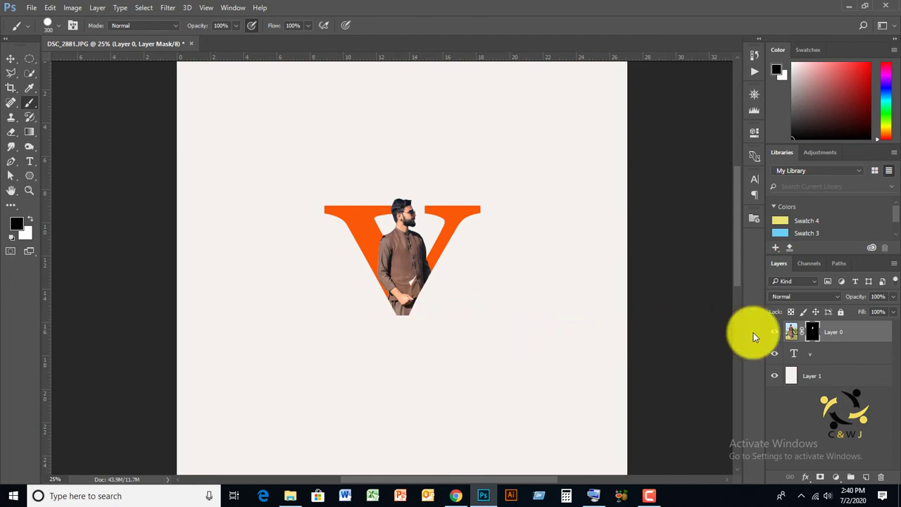
# Step: Scale the V text layer to about 105% and shift the man slightly right inside it
pyautogui.click(817, 355)
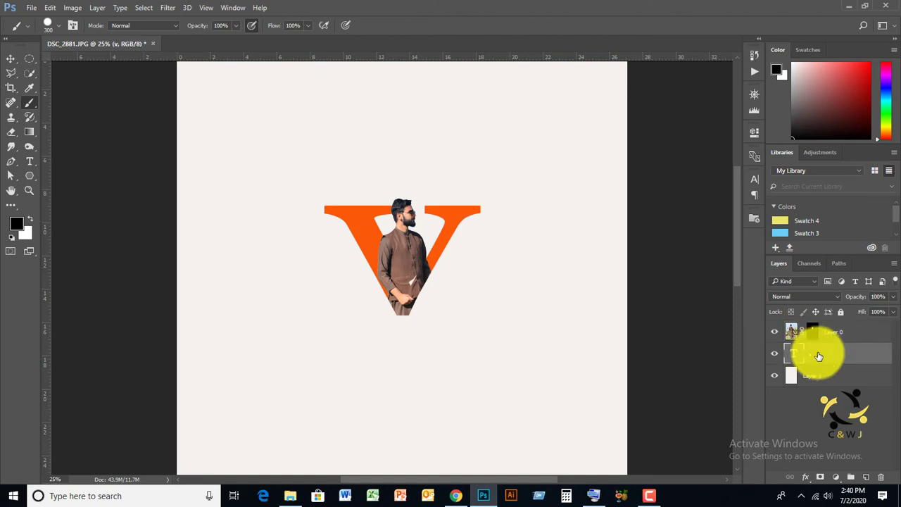
pyautogui.hotkey('ctrl', 't')
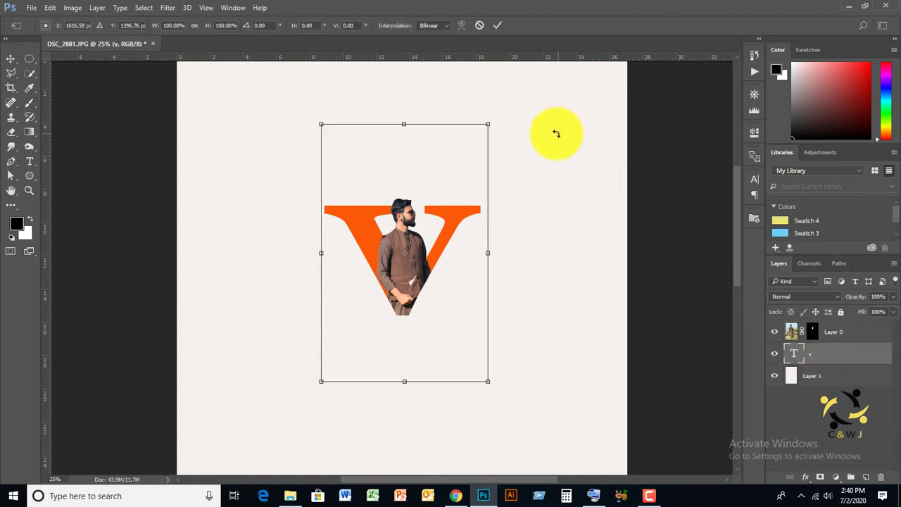
pyautogui.moveTo(487, 122); pyautogui.dragTo(494, 107)
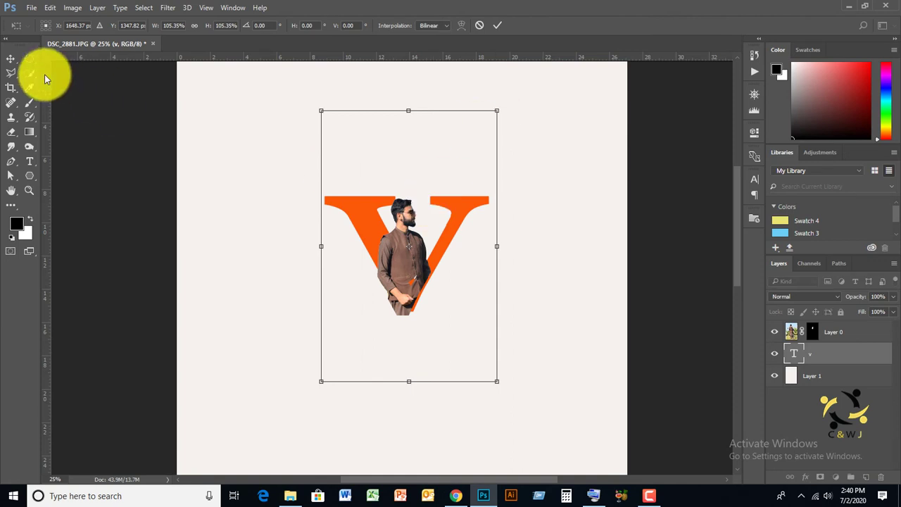
pyautogui.click(11, 60)
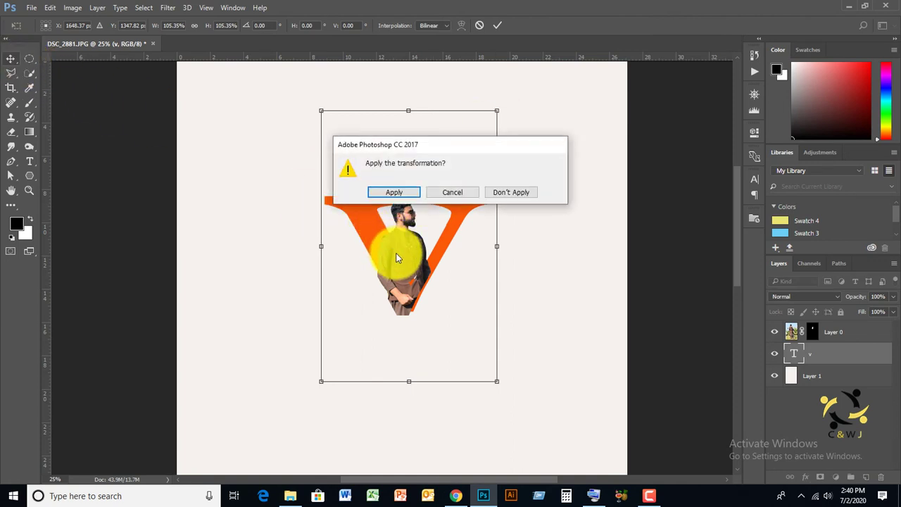
pyautogui.click(396, 194)
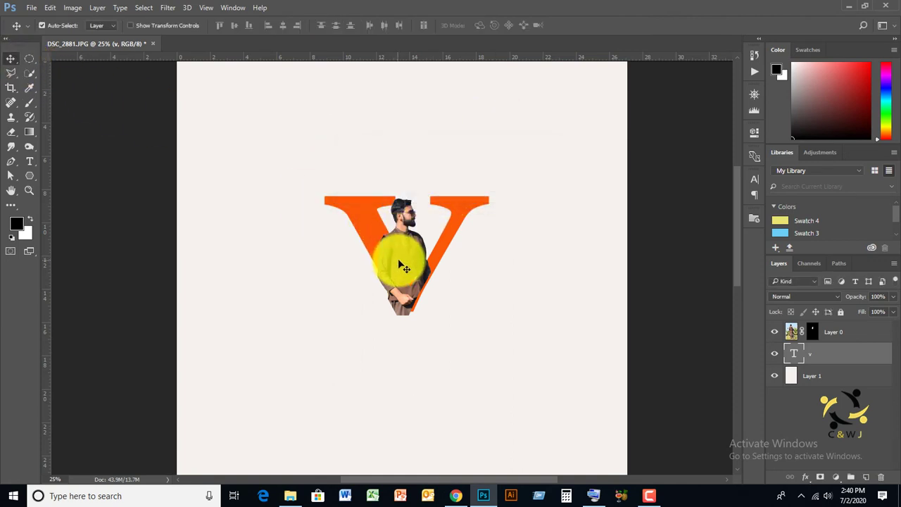
pyautogui.click(401, 266)
pyautogui.moveTo(405, 264); pyautogui.dragTo(403, 258)
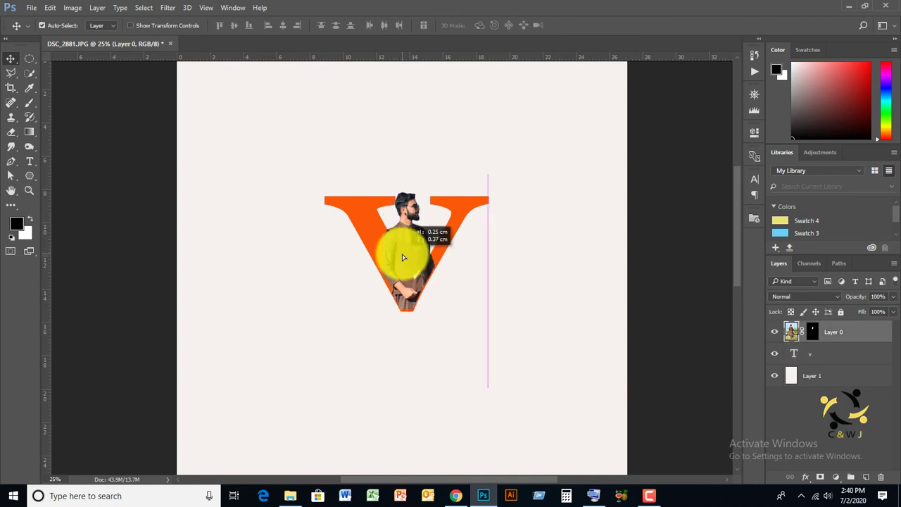
# Step: Convert Layer 0 with the man into a smart object
pyautogui.click(675, 271)
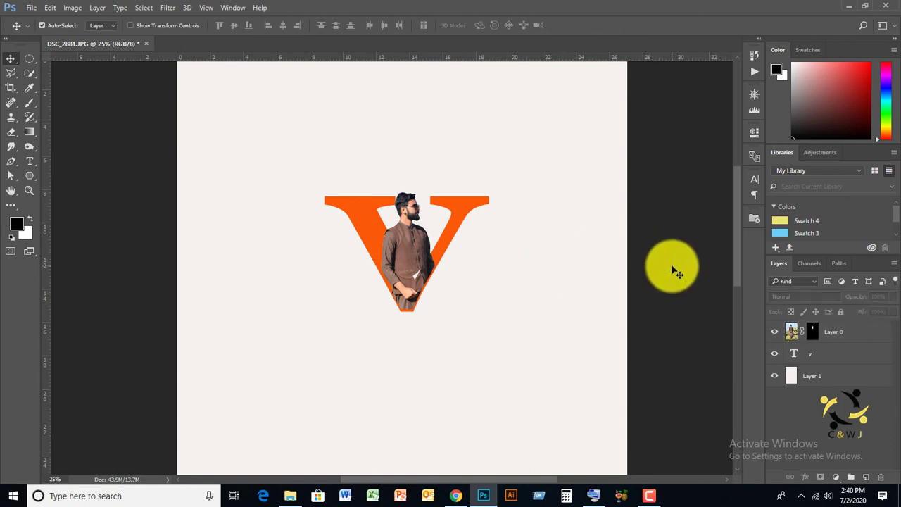
pyautogui.rightClick(841, 335)
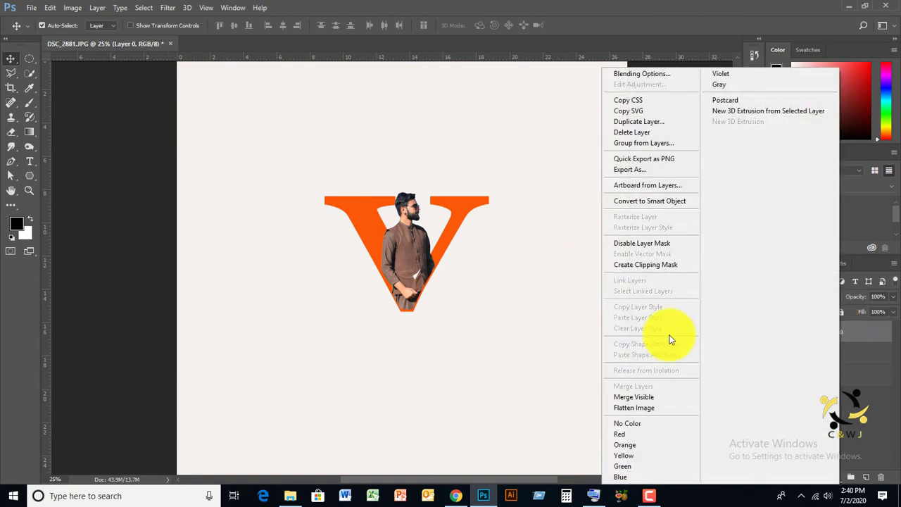
pyautogui.click(656, 200)
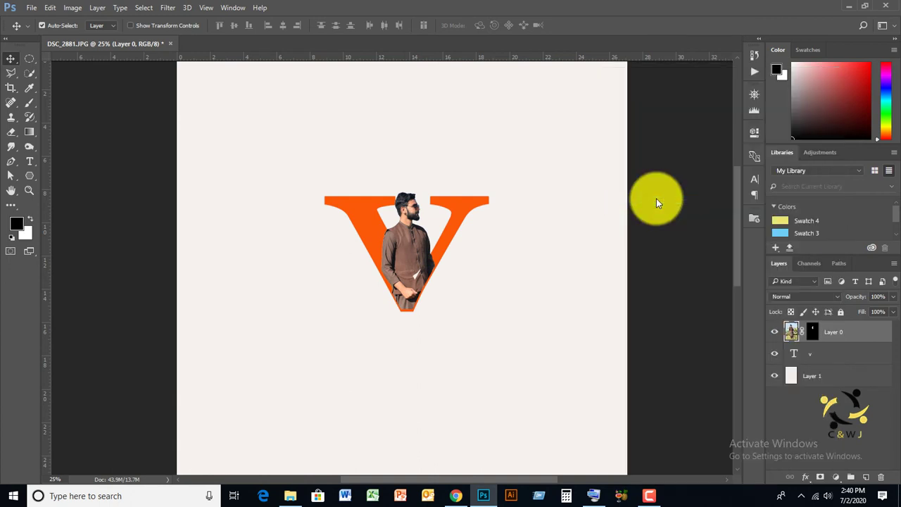
pyautogui.rightClick(821, 332)
pyautogui.click(853, 337)
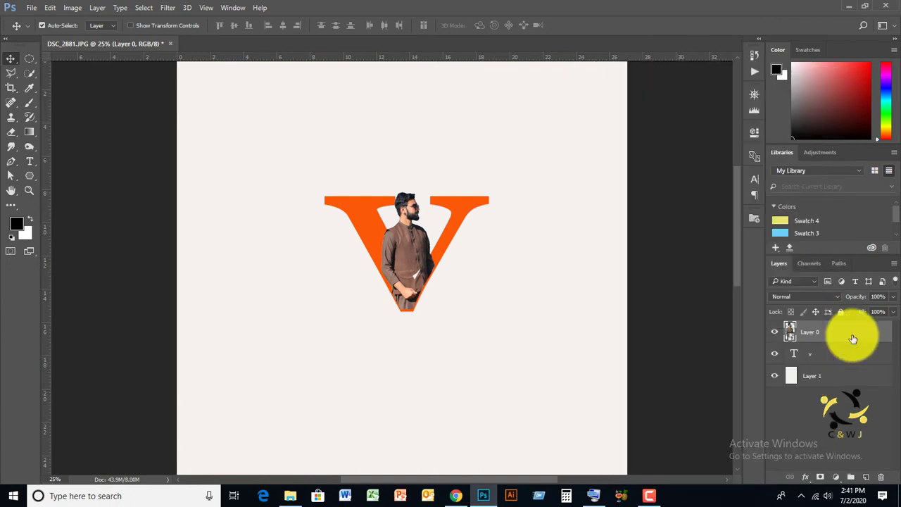
# Step: Apply an Exposure adjustment of +0.79 to the man, with slight offset and gamma tweaks
pyautogui.click(73, 7)
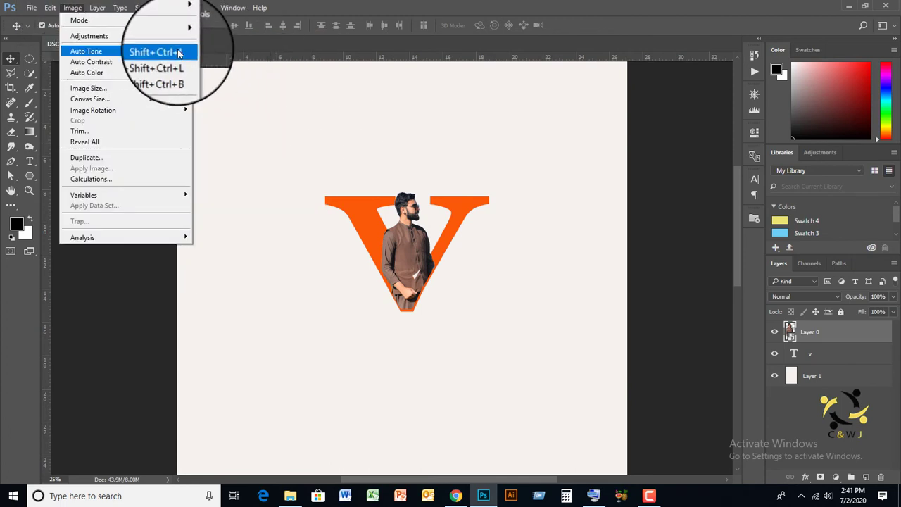
pyautogui.moveTo(89, 35)
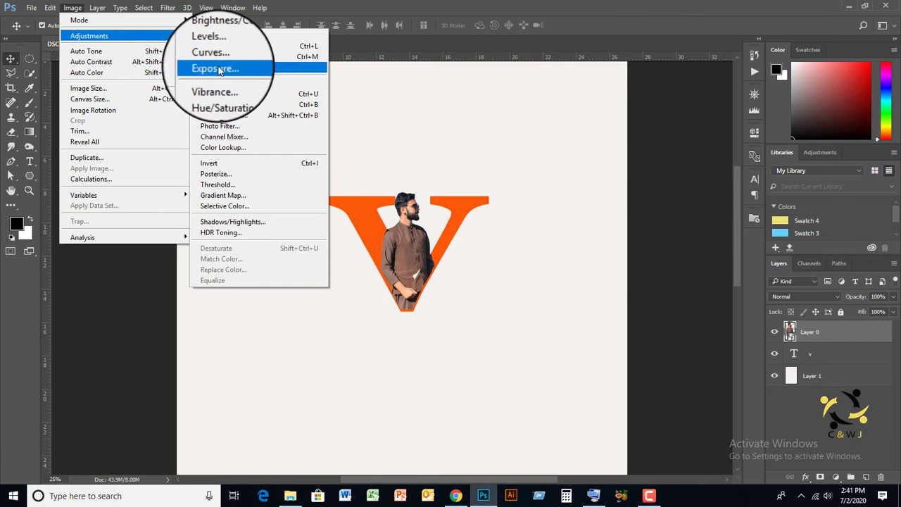
pyautogui.click(359, 142)
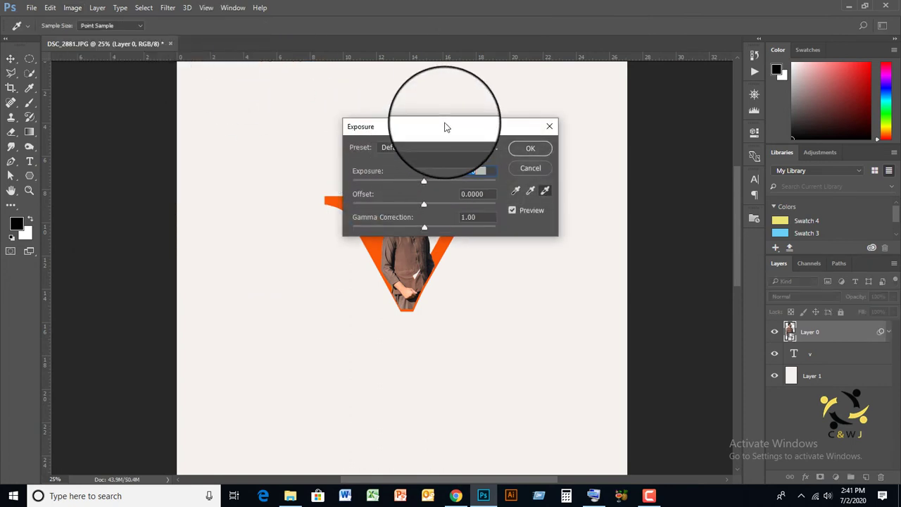
pyautogui.moveTo(447, 124); pyautogui.dragTo(532, 88)
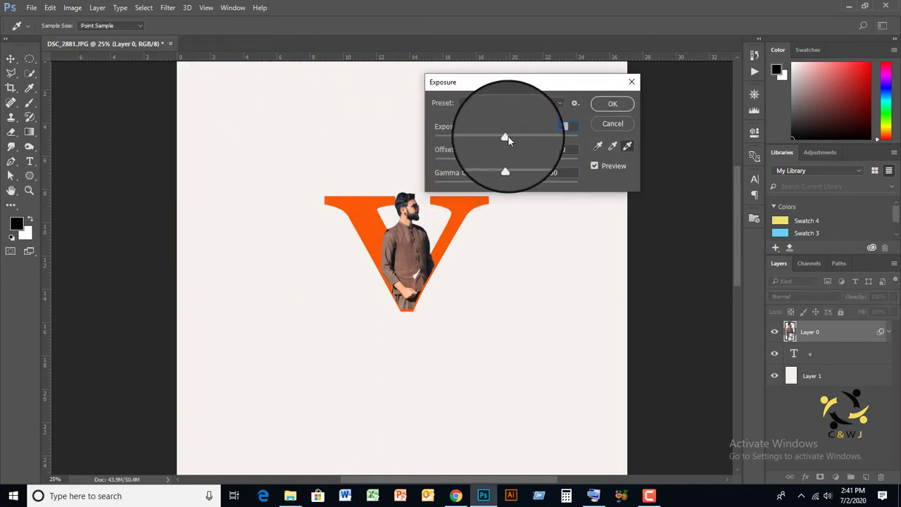
pyautogui.moveTo(507, 136); pyautogui.dragTo(516, 137)
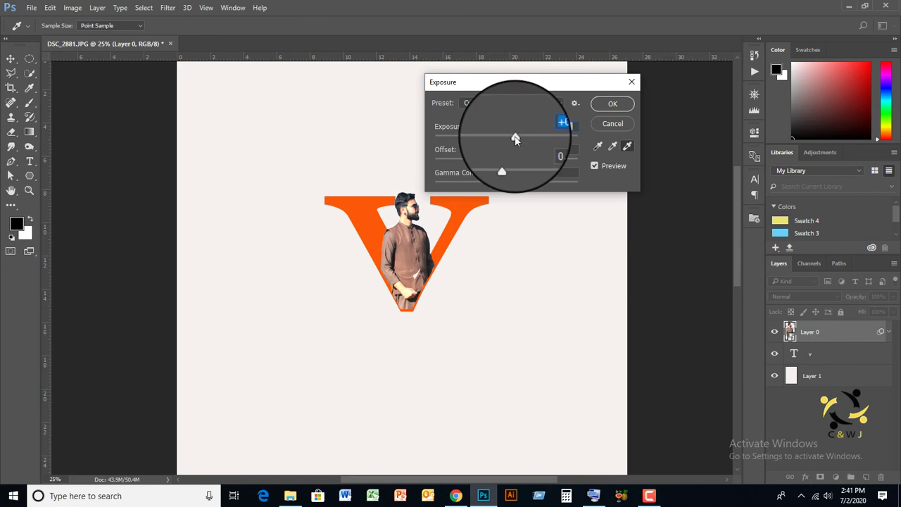
pyautogui.moveTo(506, 161); pyautogui.dragTo(511, 161)
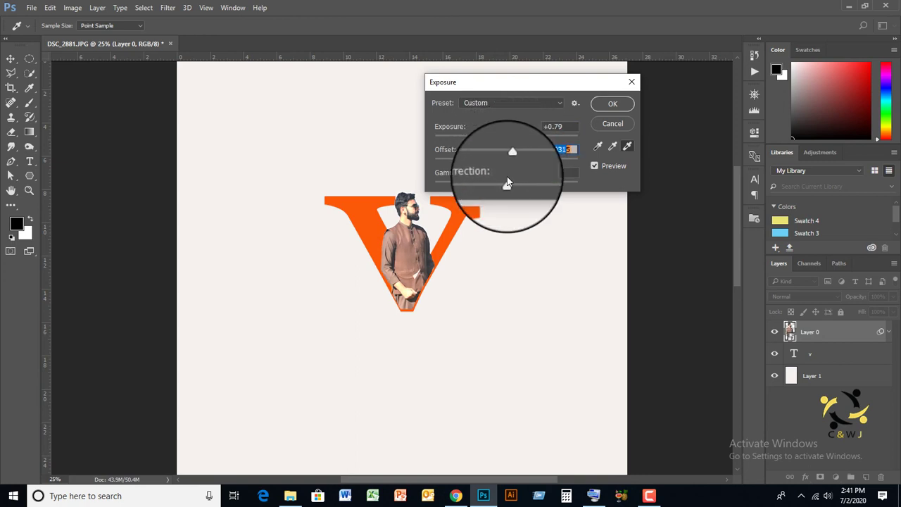
pyautogui.click(508, 183)
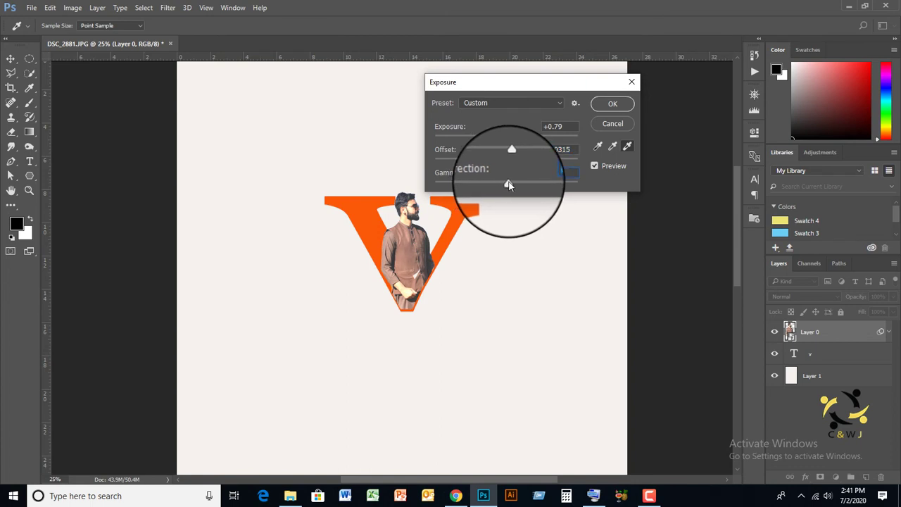
pyautogui.click(612, 105)
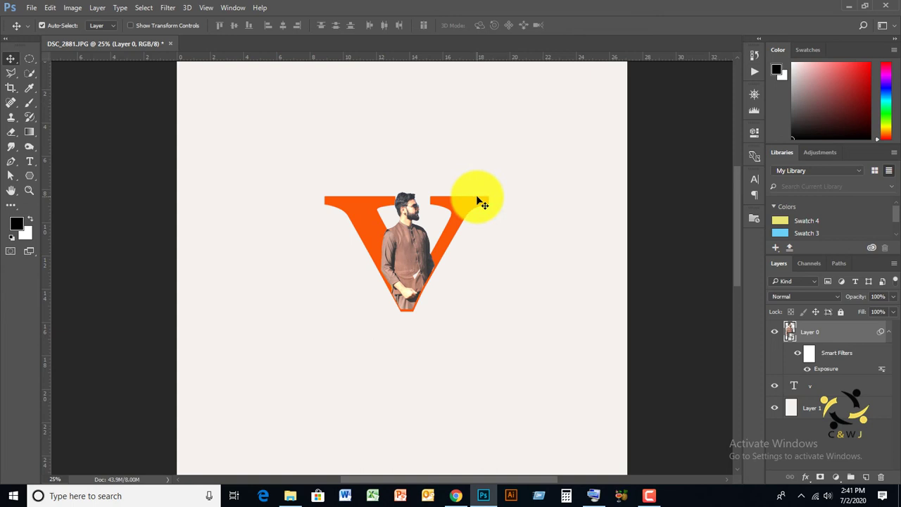
# Step: Move the V and the man slightly lower on the canvas
pyautogui.moveTo(405, 252); pyautogui.dragTo(406, 252)
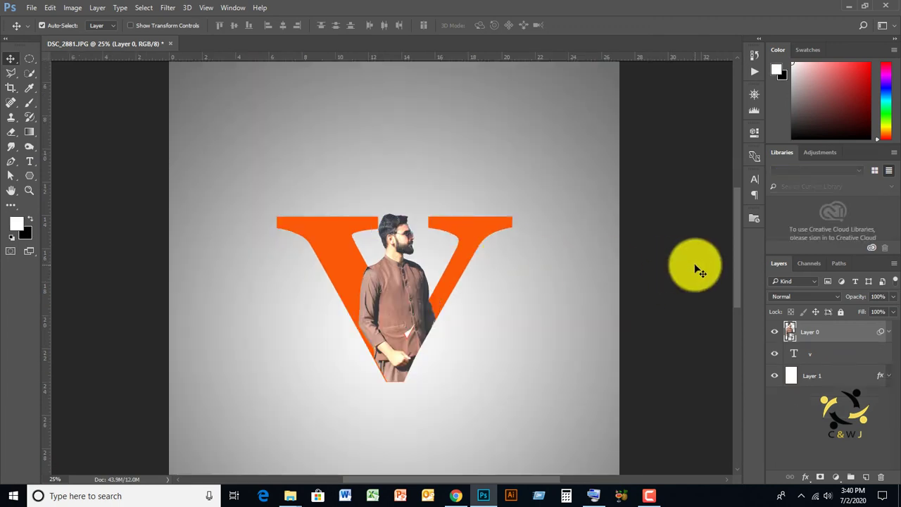
pyautogui.hotkey('shift', 'Down')
pyautogui.hotkey('shift', 'Down')
pyautogui.hotkey('shift', 'Down')
pyautogui.hotkey('shift', 'Down')
pyautogui.hotkey('shift', 'Down')
pyautogui.hotkey('shift', 'Down')
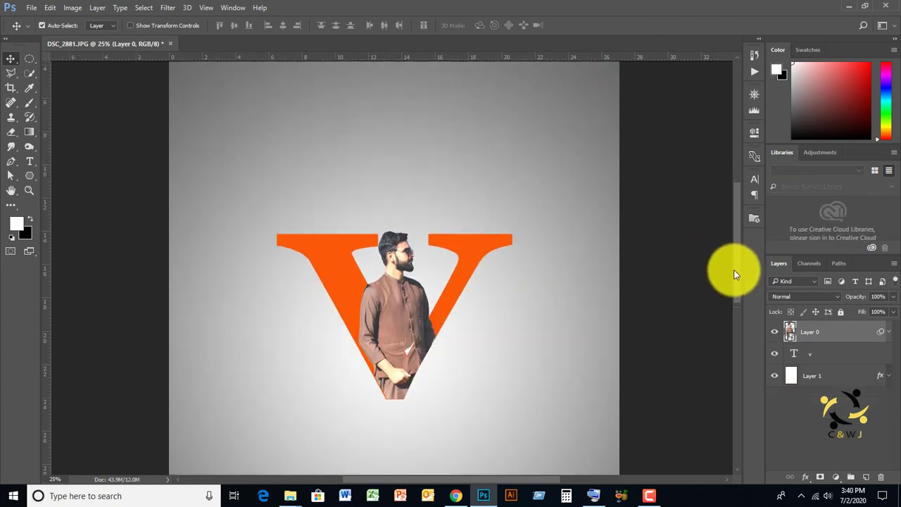
pyautogui.hotkey('shift', 'Down')
pyautogui.hotkey('shift', 'Down')
pyautogui.hotkey('shift', 'Down')
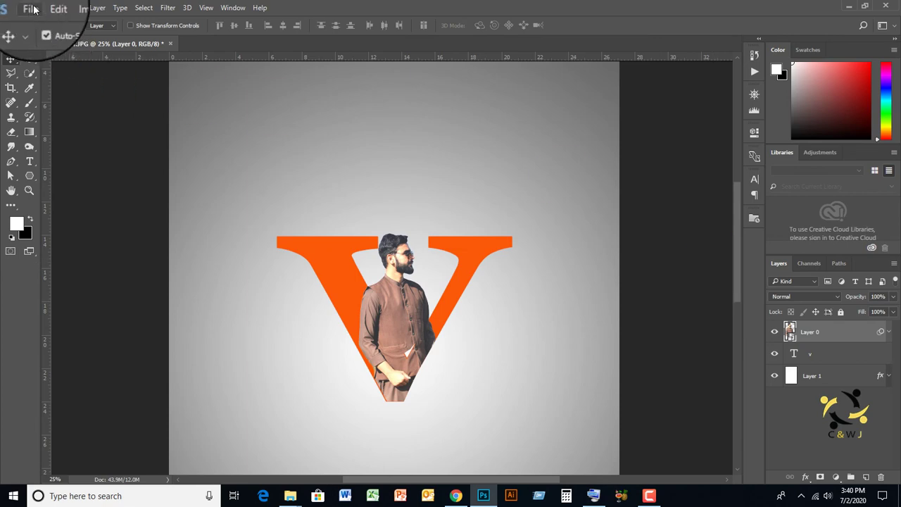
# Step: Place the lll graphic as an embedded layer positioned just above the V
pyautogui.click(31, 7)
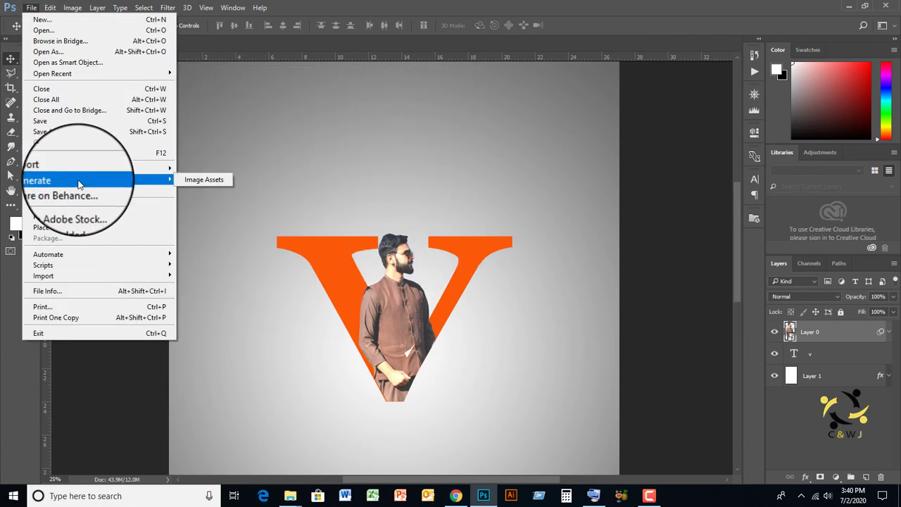
pyautogui.click(85, 217)
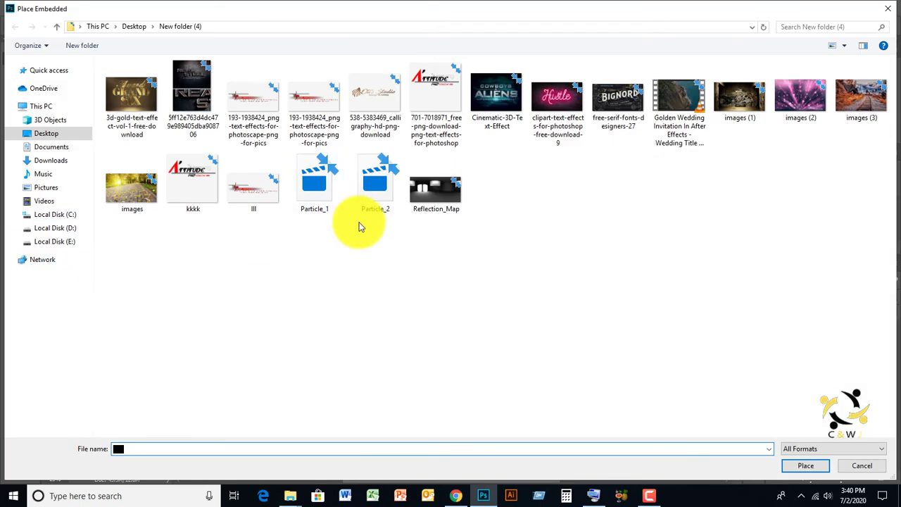
pyautogui.click(267, 192)
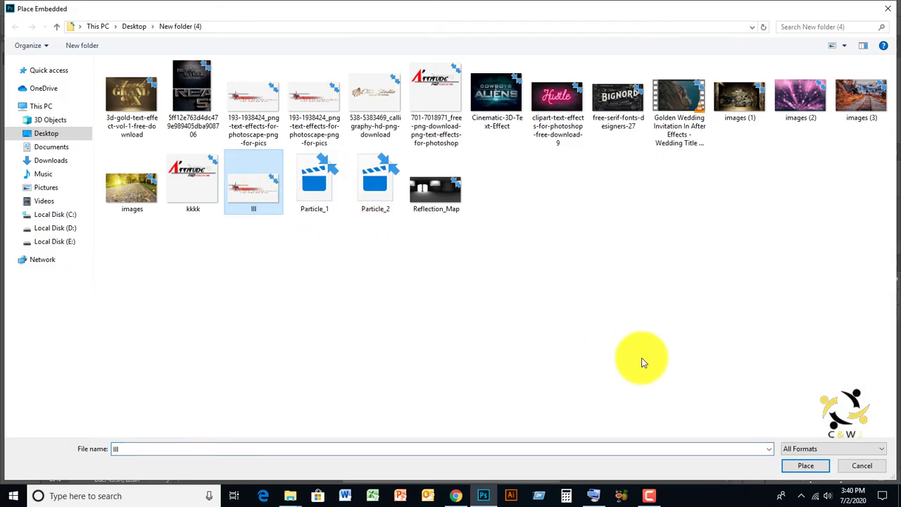
pyautogui.click(808, 467)
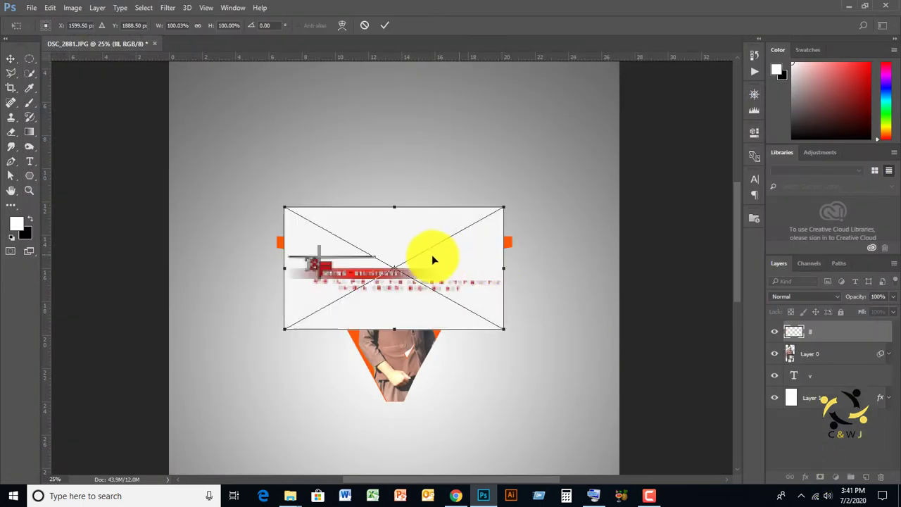
pyautogui.moveTo(398, 281)
pyautogui.mouseDown()
pyautogui.moveTo(393, 178)
pyautogui.moveTo(396, 185)
pyautogui.mouseUp()
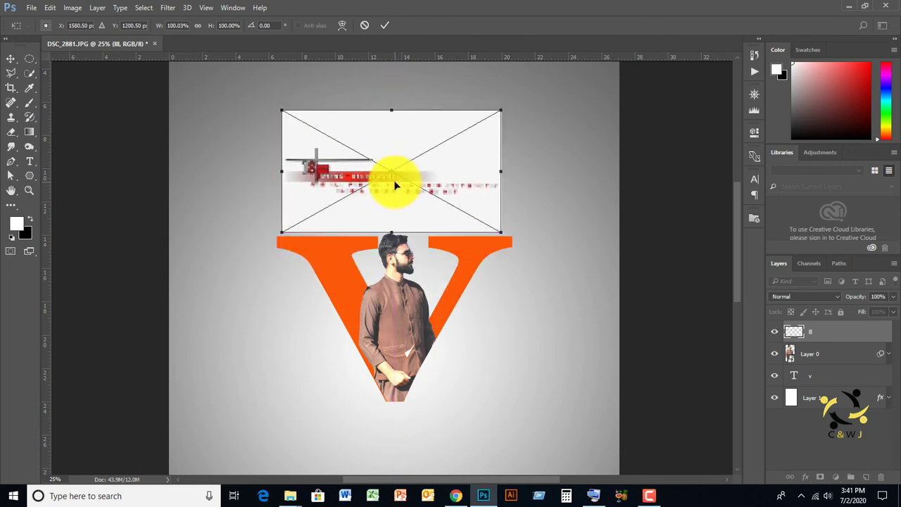
pyautogui.click(384, 25)
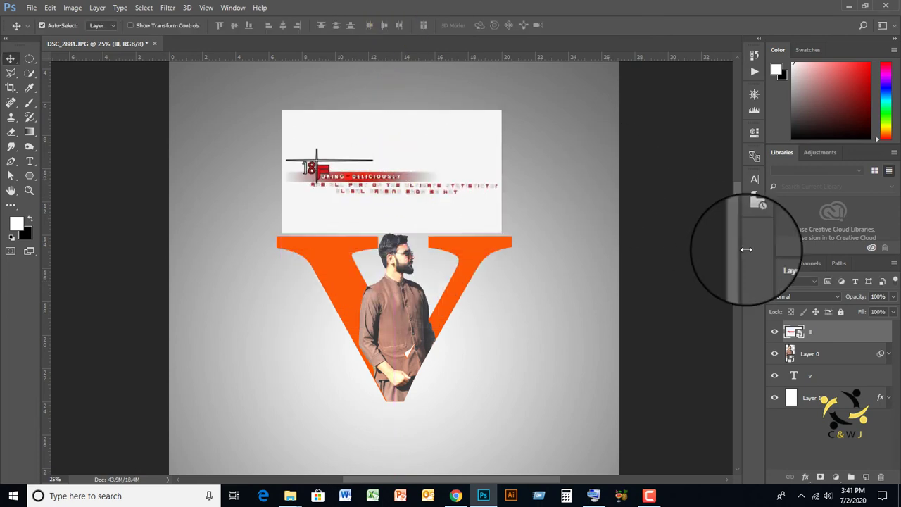
# Step: Set the lll layer's blend mode to Darken and move it slightly lower
pyautogui.click(836, 297)
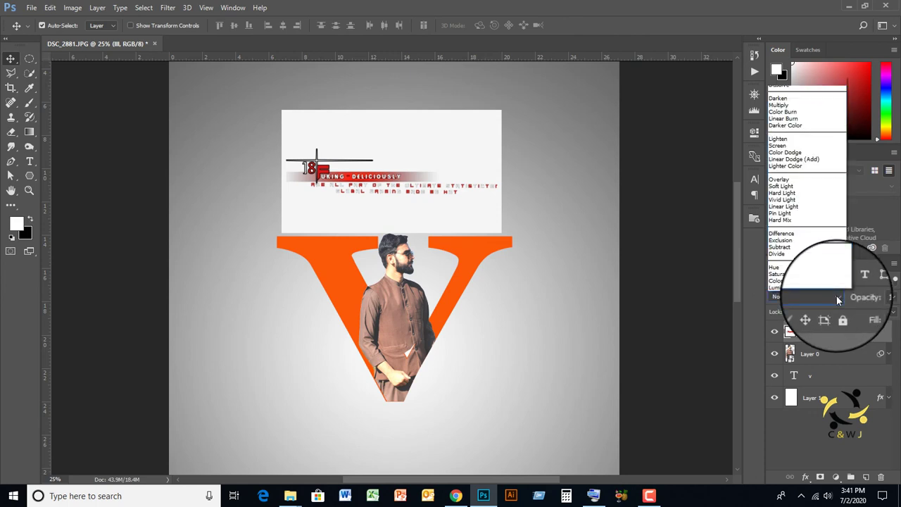
pyautogui.click(786, 96)
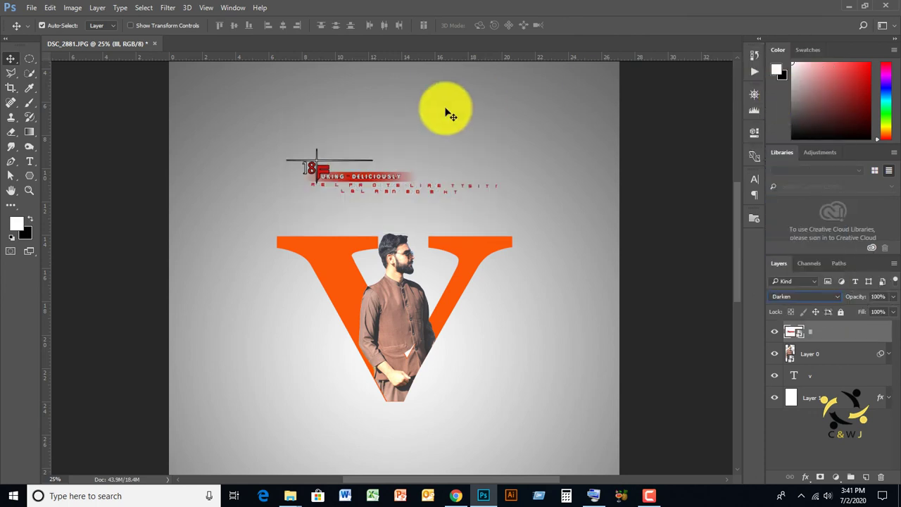
pyautogui.moveTo(389, 181); pyautogui.dragTo(389, 196)
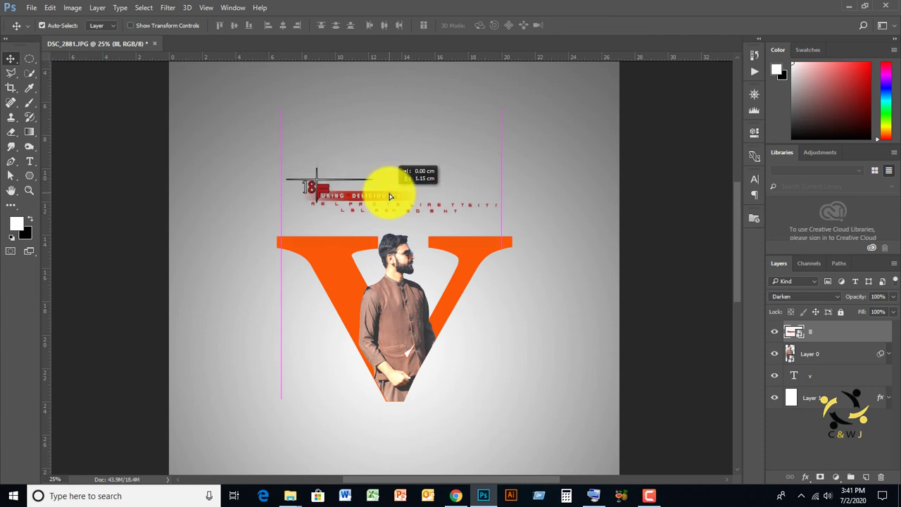
pyautogui.moveTo(390, 196); pyautogui.dragTo(389, 196)
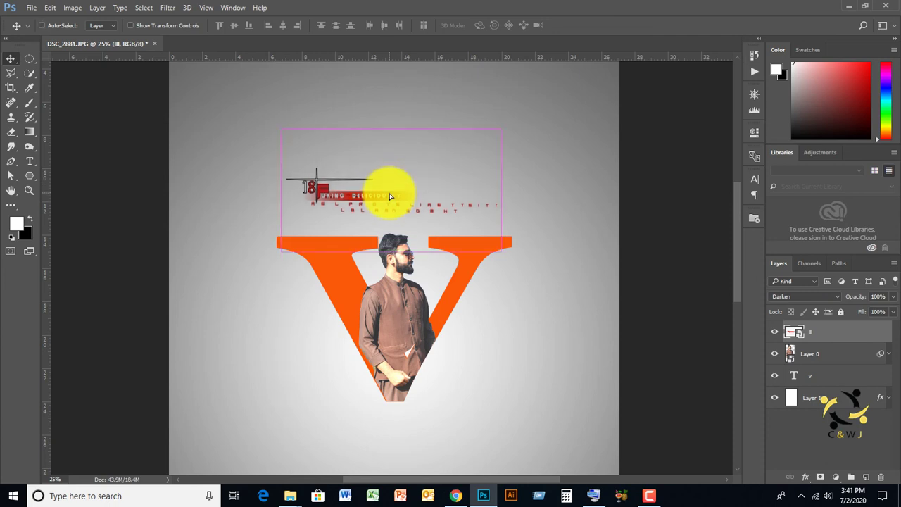
# Step: Scale the lll graphic to about 113% and nudge it slightly left and down
pyautogui.hotkey('ctrl', 't')
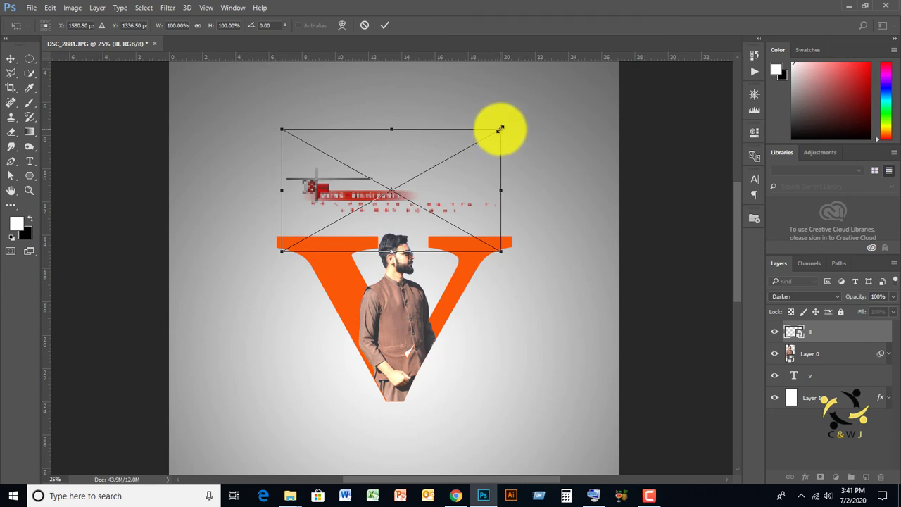
pyautogui.moveTo(500, 129); pyautogui.dragTo(525, 104)
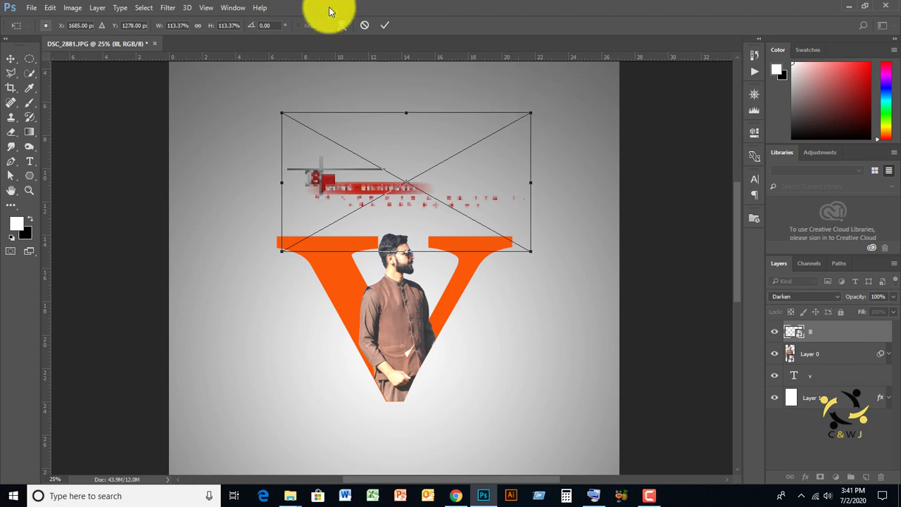
pyautogui.click(385, 26)
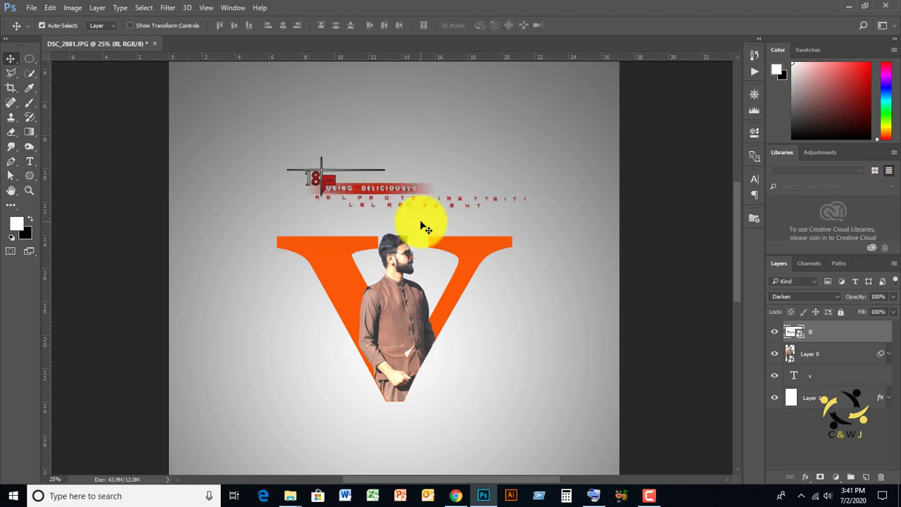
pyautogui.moveTo(387, 196); pyautogui.dragTo(385, 201)
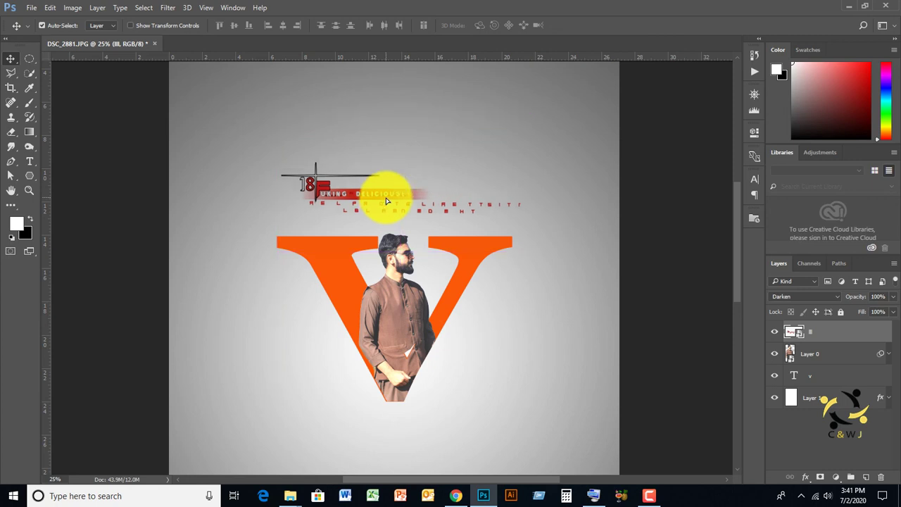
# Step: Embed the kkkk Attitude Rocks graphic and position it below the V under the man
pyautogui.click(30, 10)
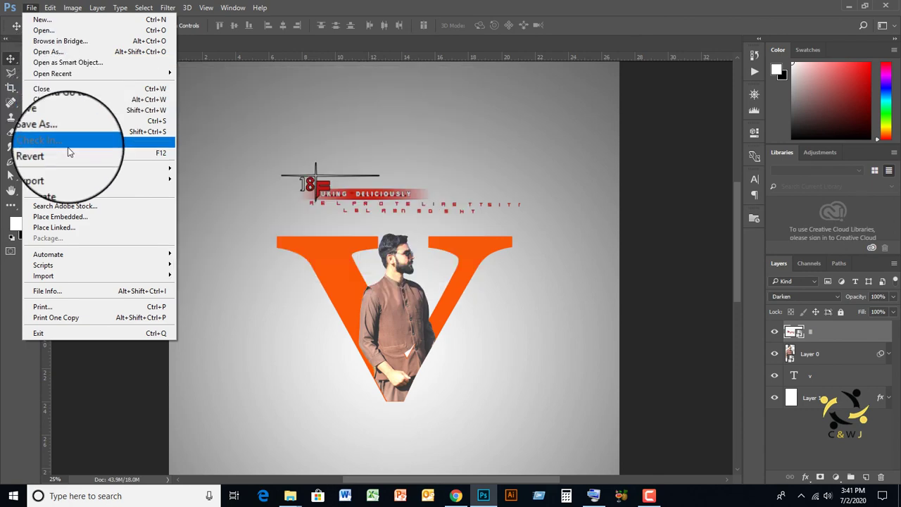
pyautogui.click(356, 283)
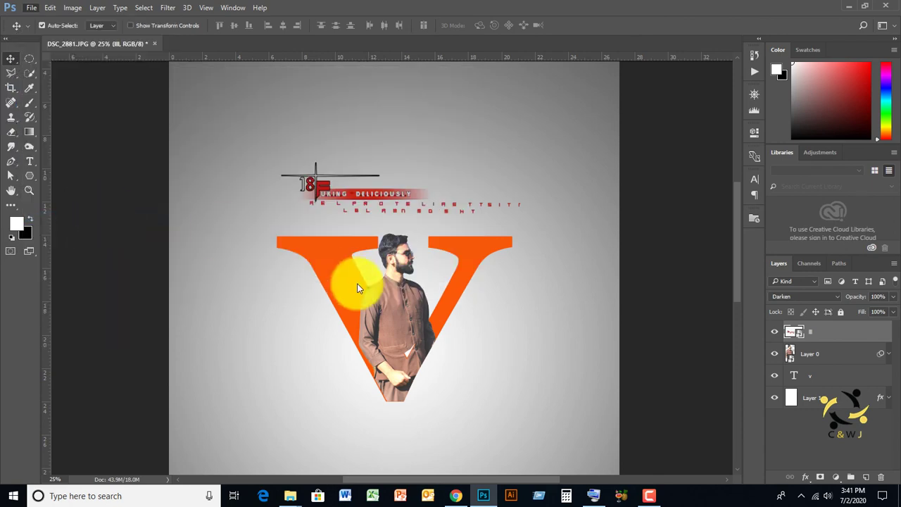
pyautogui.click(193, 181)
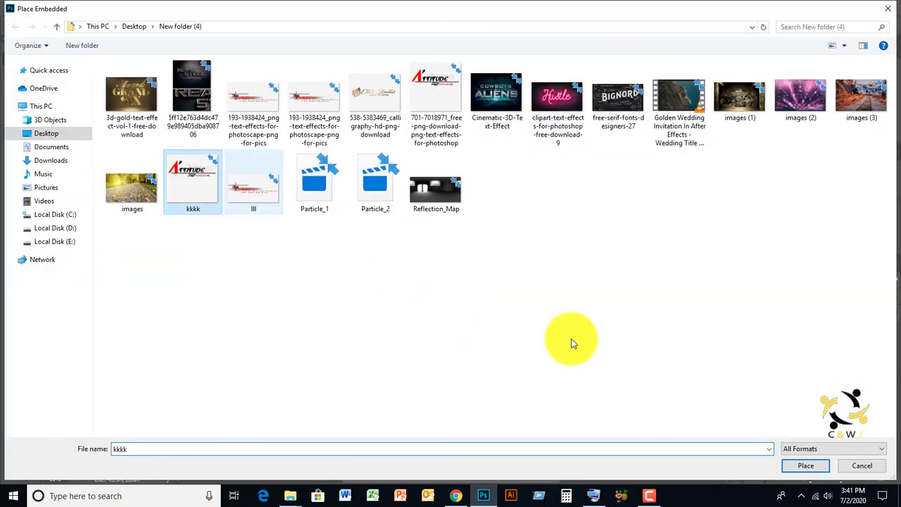
pyautogui.click(805, 465)
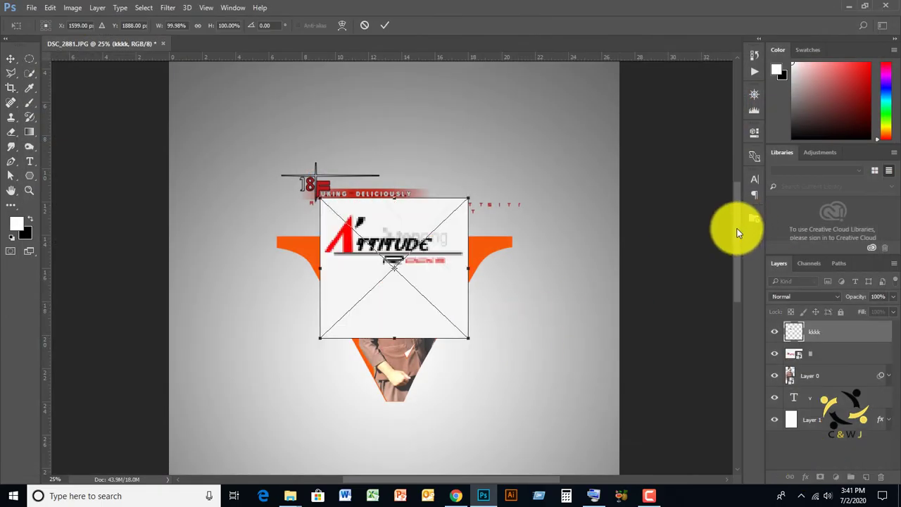
pyautogui.moveTo(737, 231); pyautogui.dragTo(735, 253)
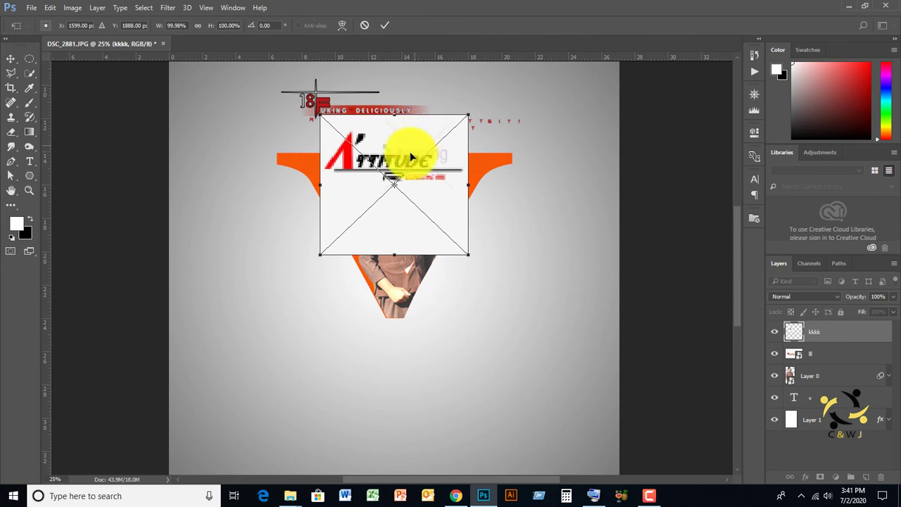
pyautogui.moveTo(410, 156); pyautogui.dragTo(410, 341)
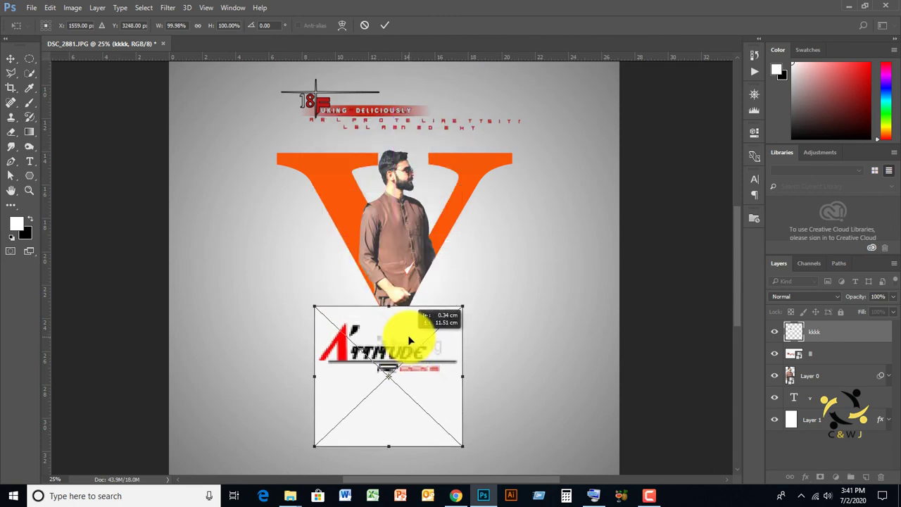
pyautogui.moveTo(410, 341); pyautogui.dragTo(405, 336)
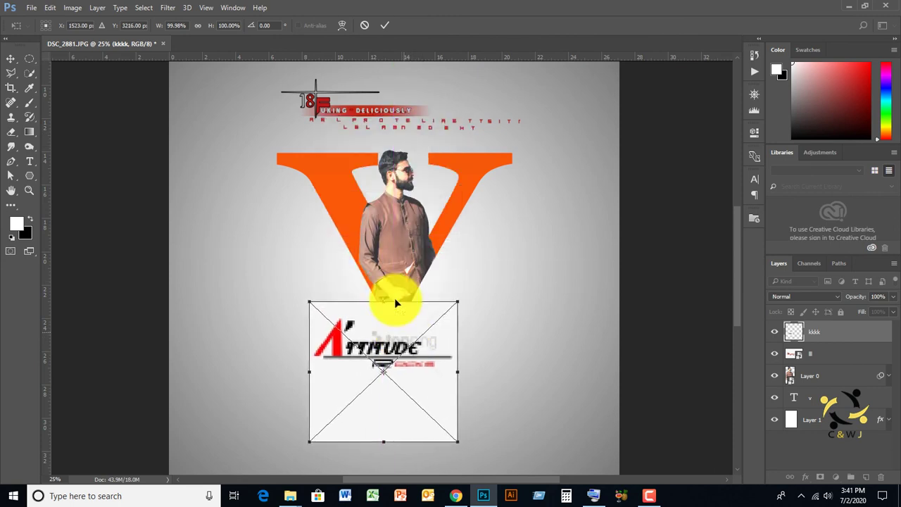
pyautogui.click(385, 25)
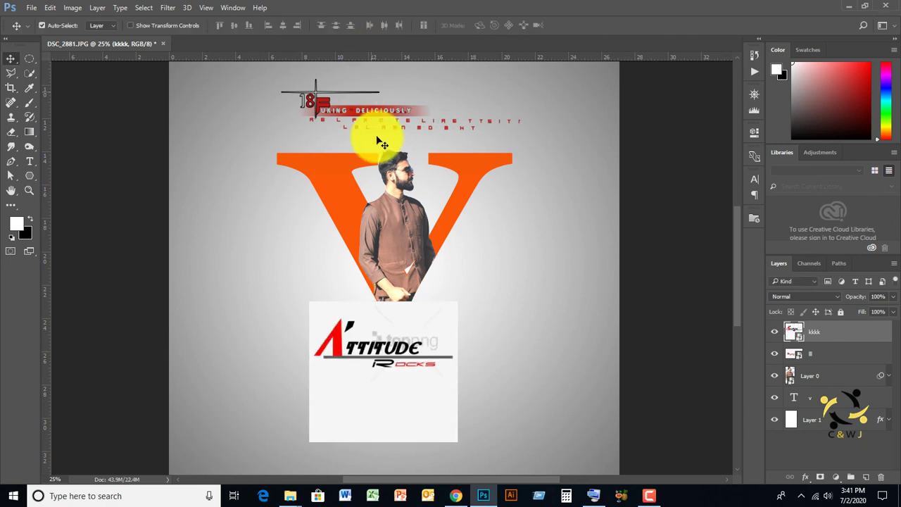
# Step: Set the kkkk layer to Darken blending and centre it beneath the V's point
pyautogui.moveTo(403, 359); pyautogui.dragTo(386, 346)
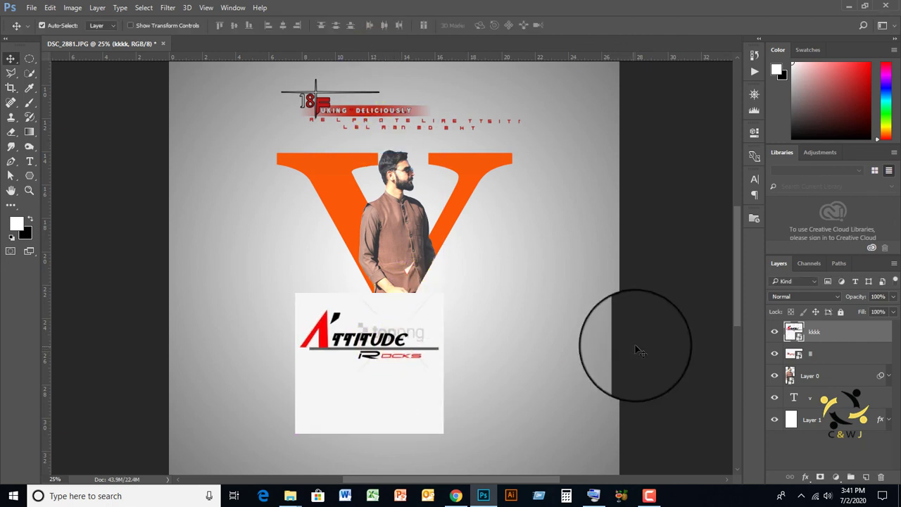
pyautogui.click(838, 296)
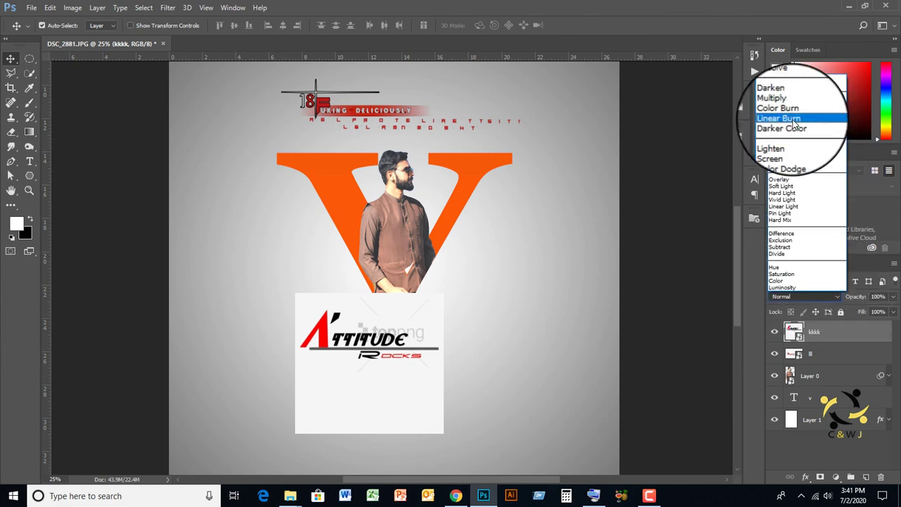
pyautogui.click(788, 93)
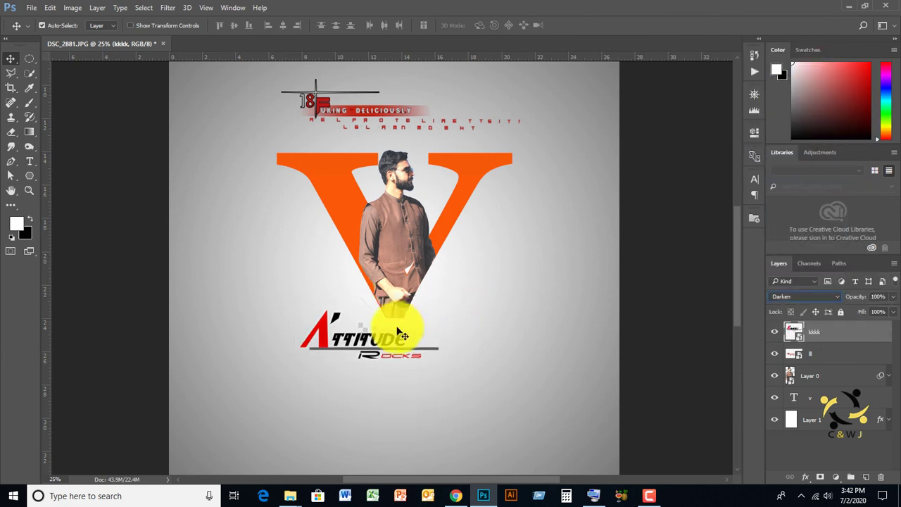
pyautogui.moveTo(380, 348); pyautogui.dragTo(403, 348)
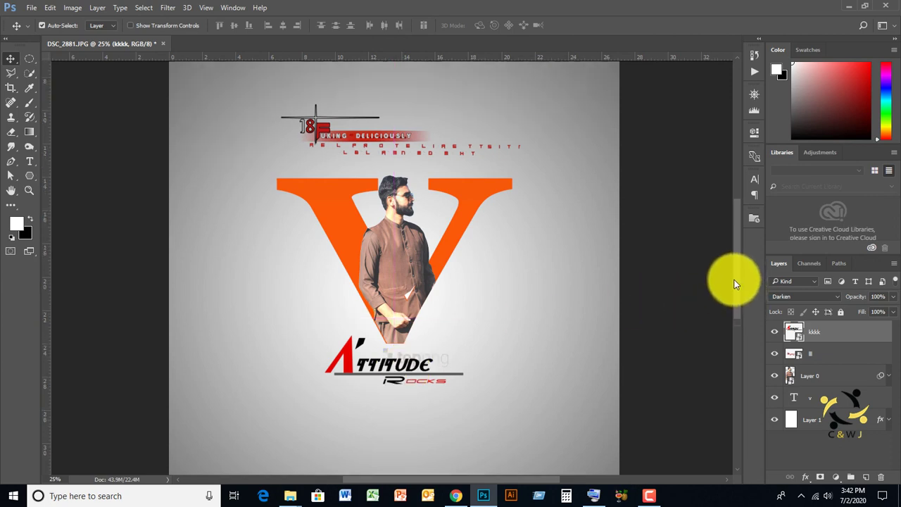
pyautogui.moveTo(739, 293)
pyautogui.mouseDown()
pyautogui.moveTo(733, 264)
pyautogui.moveTo(736, 273)
pyautogui.mouseUp()
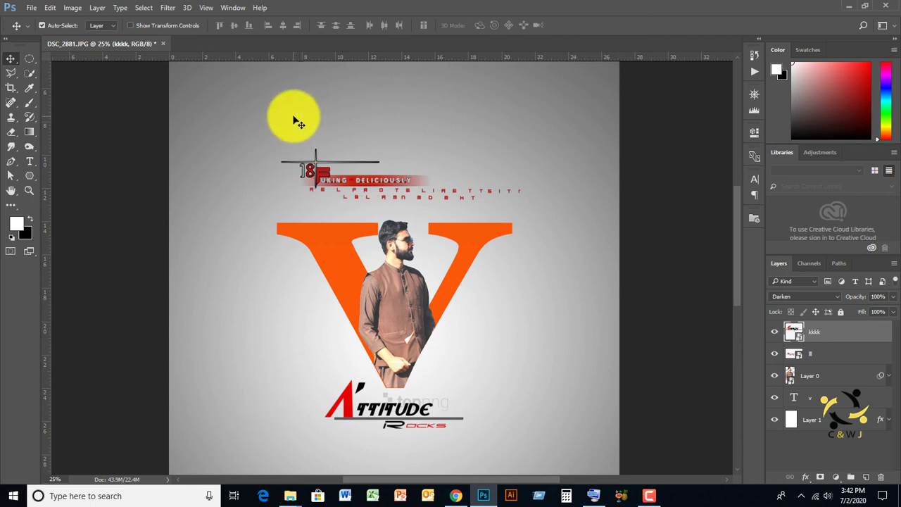
pyautogui.click(31, 9)
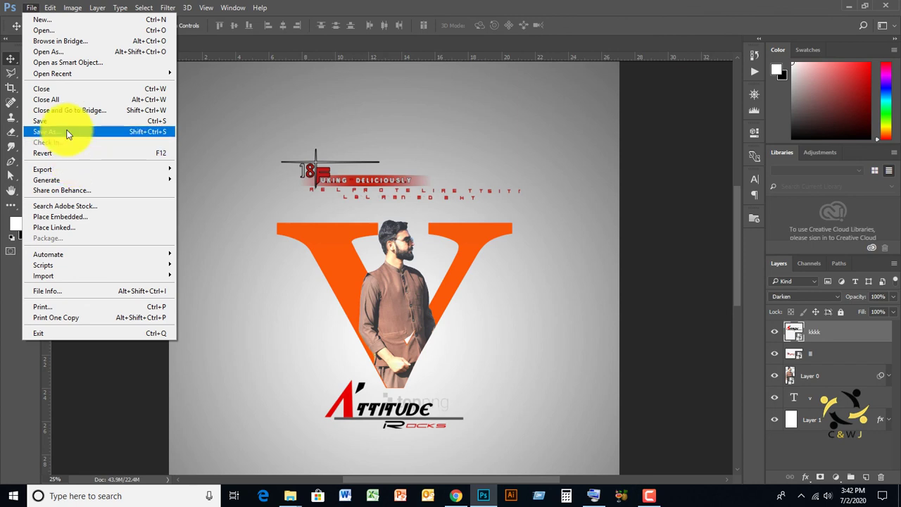
# Step: Save the design as JPEG 'DSC_2881' in the pic\Photo folder at High quality
pyautogui.click(68, 133)
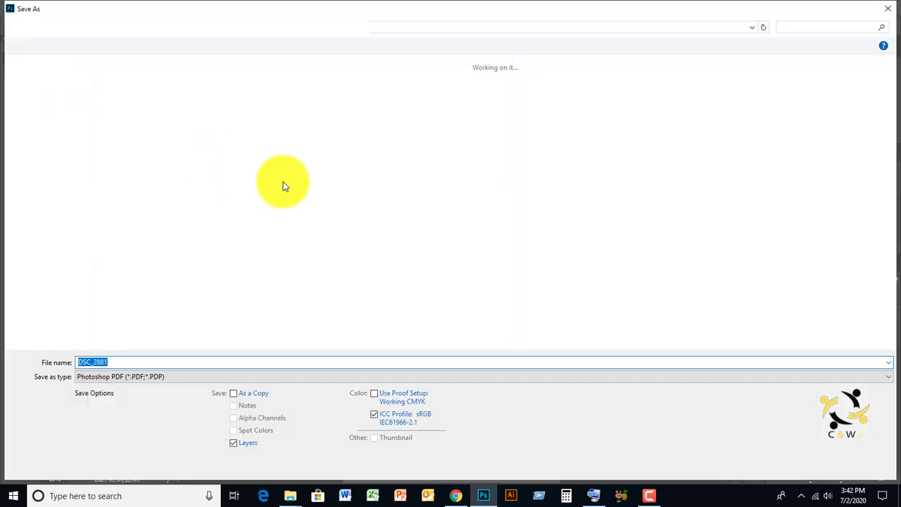
pyautogui.click(888, 380)
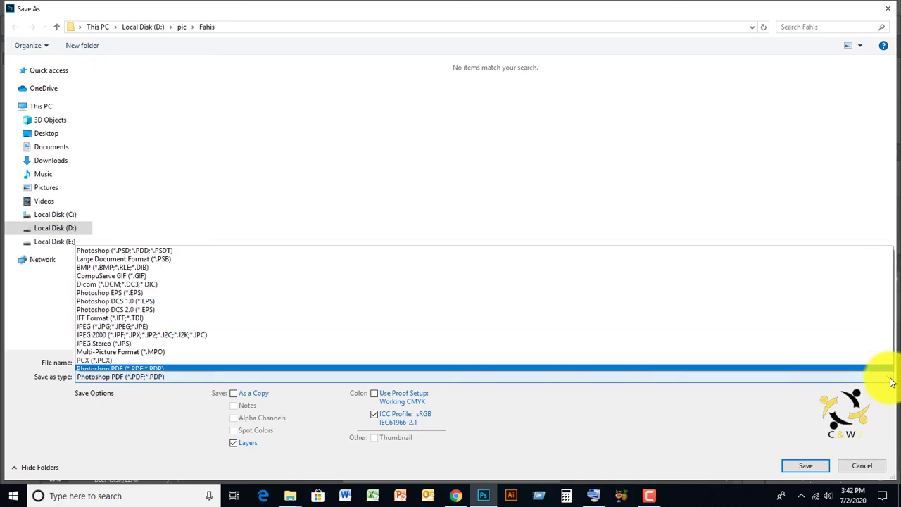
pyautogui.click(564, 265)
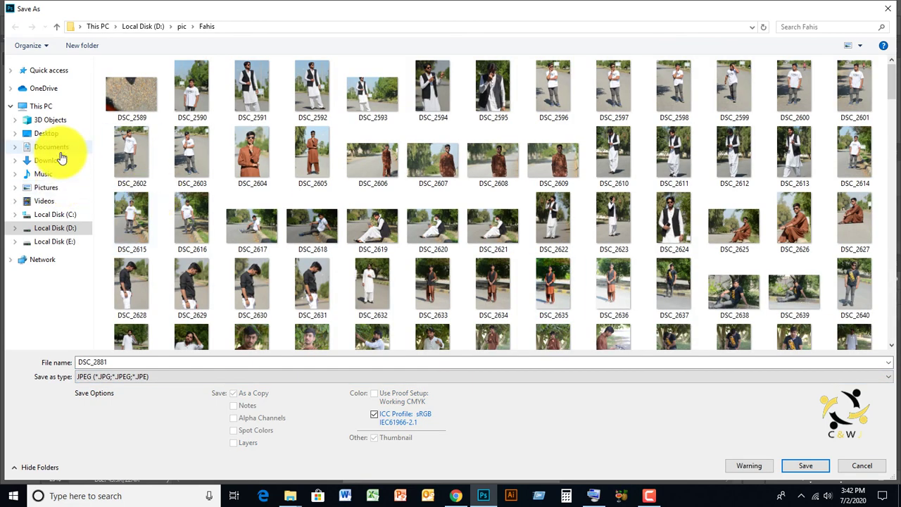
pyautogui.moveTo(49, 211)
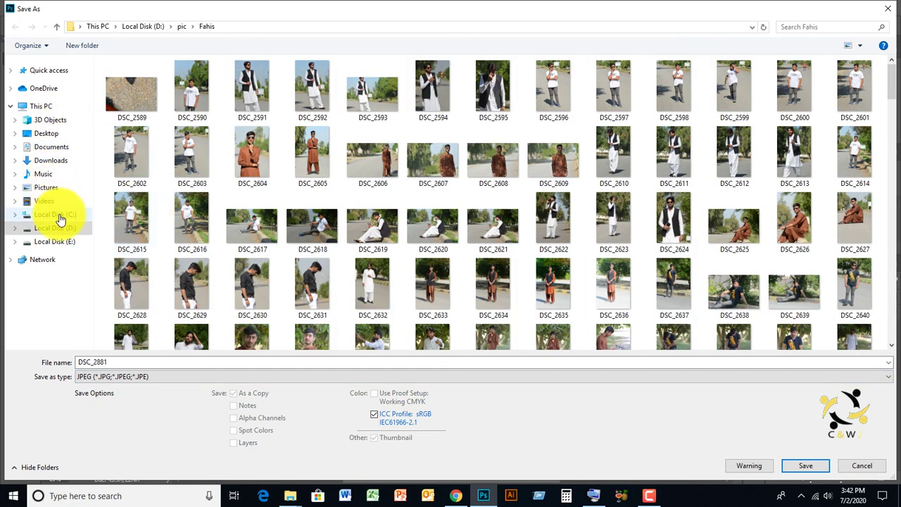
pyautogui.click(53, 30)
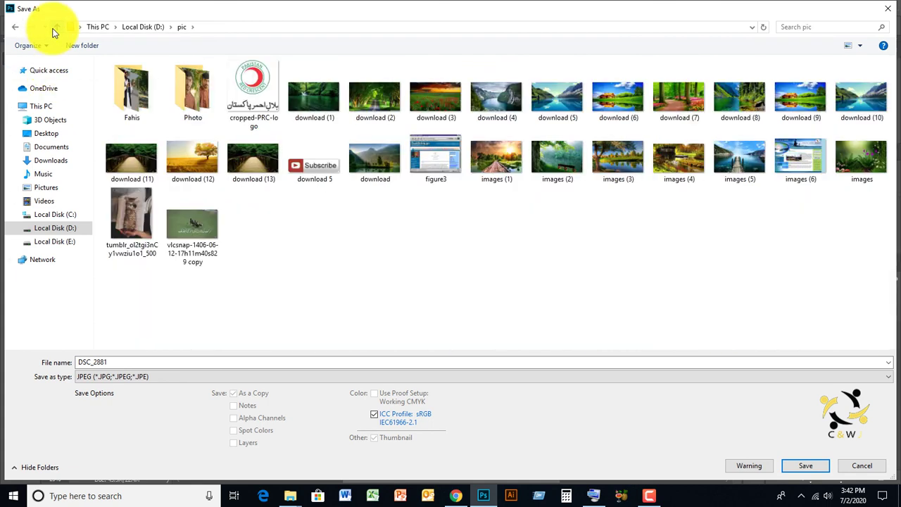
pyautogui.doubleClick(200, 95)
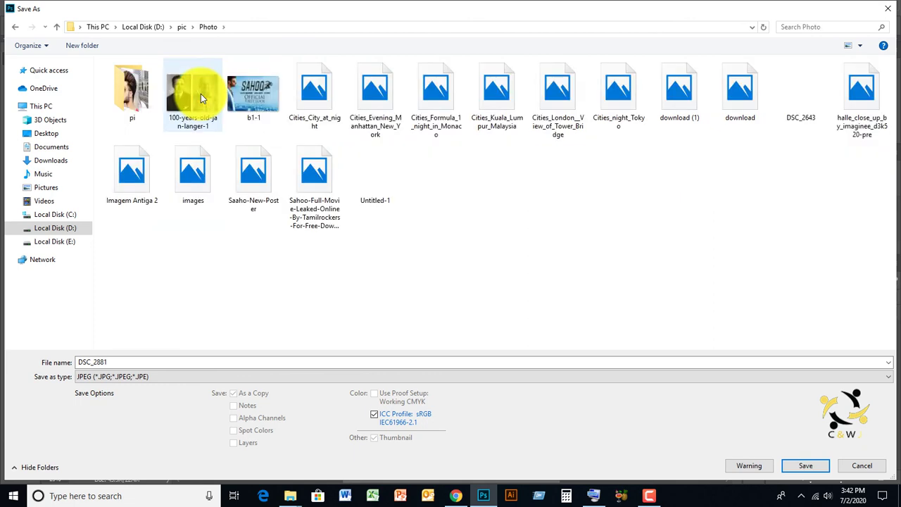
pyautogui.click(825, 465)
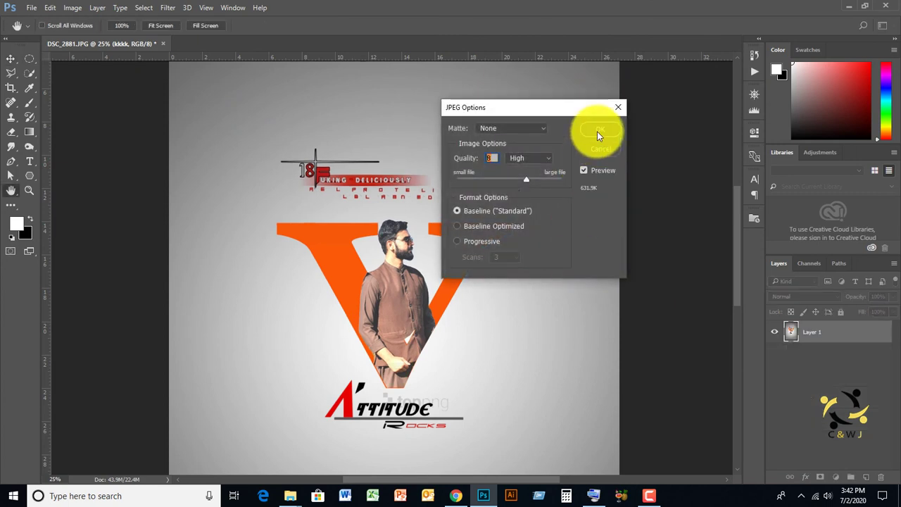
pyautogui.click(597, 131)
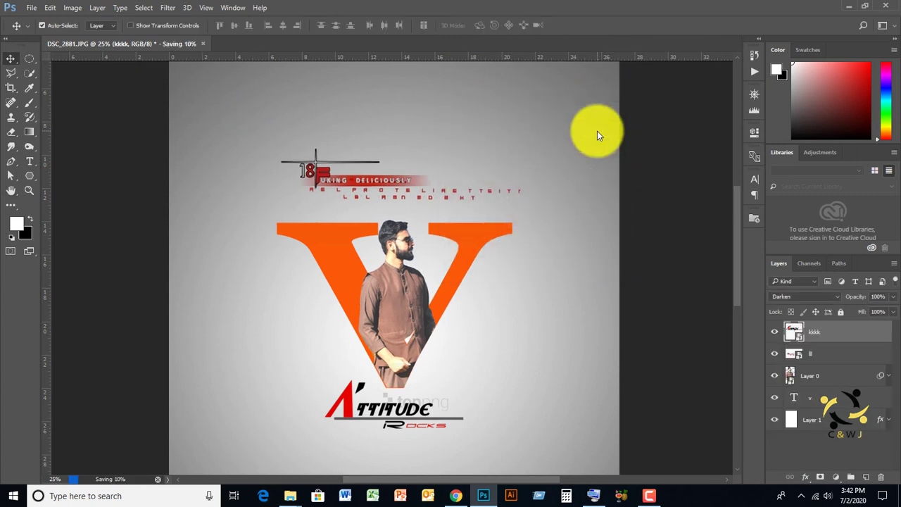